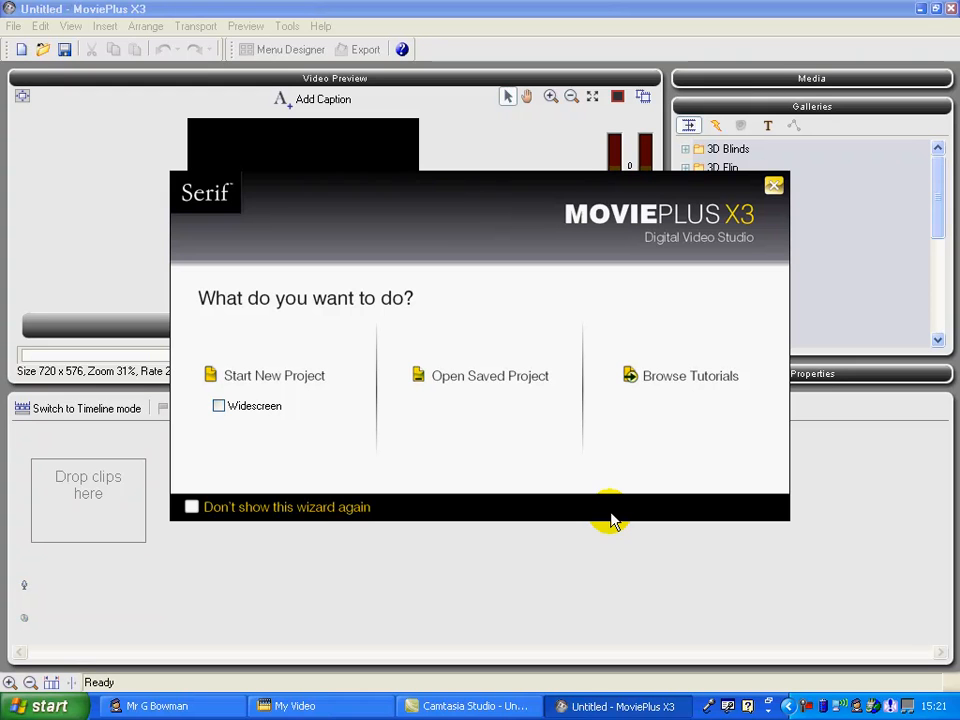
# Step: Start a new project and restore the default pane layout with the How To pane hidden
pyautogui.click(293, 385)
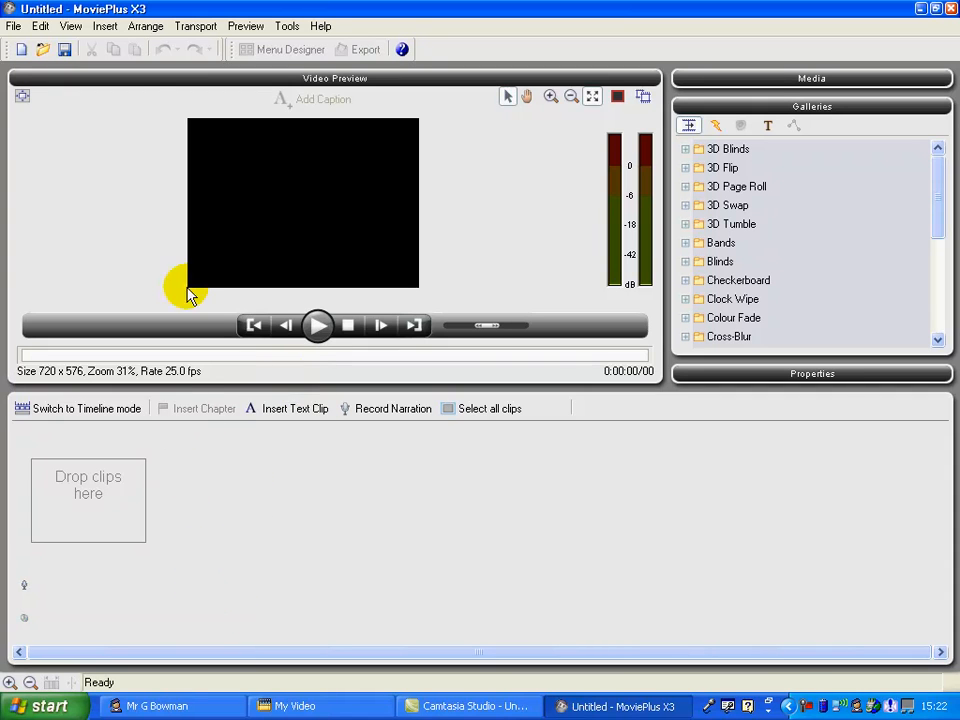
pyautogui.click(79, 28)
pyautogui.moveTo(78, 47)
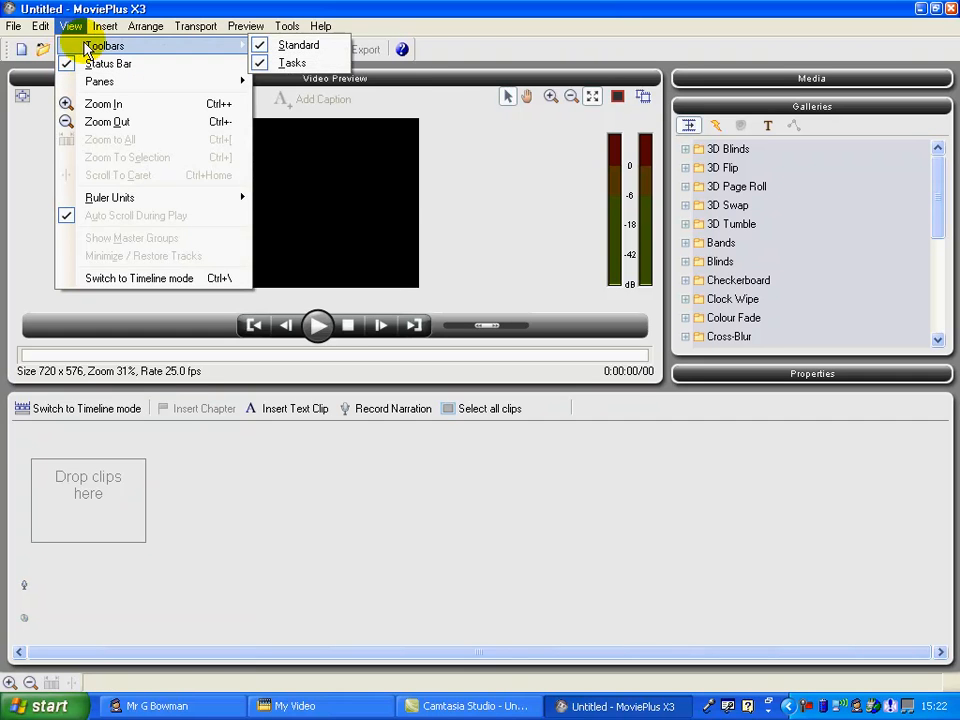
pyautogui.moveTo(125, 82)
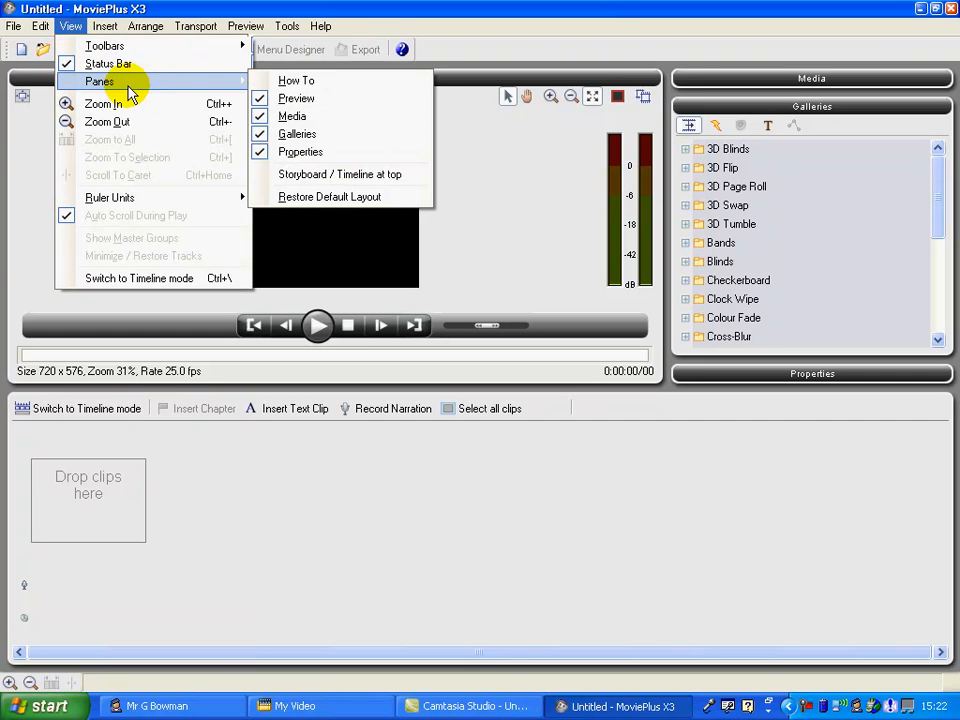
pyautogui.click(321, 197)
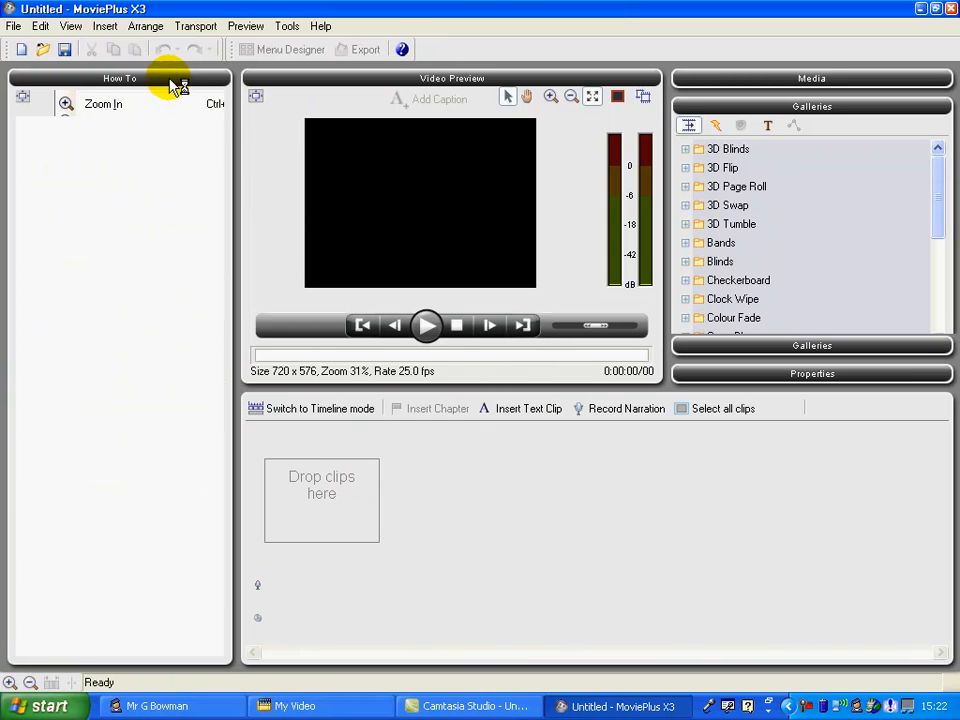
pyautogui.rightClick(168, 79)
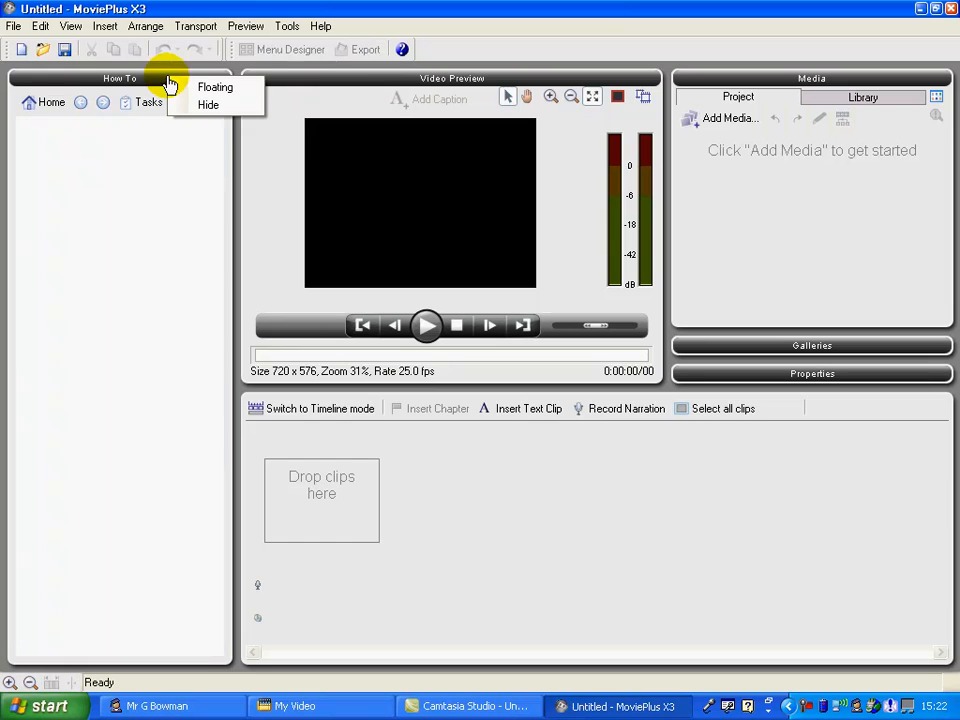
pyautogui.click(208, 106)
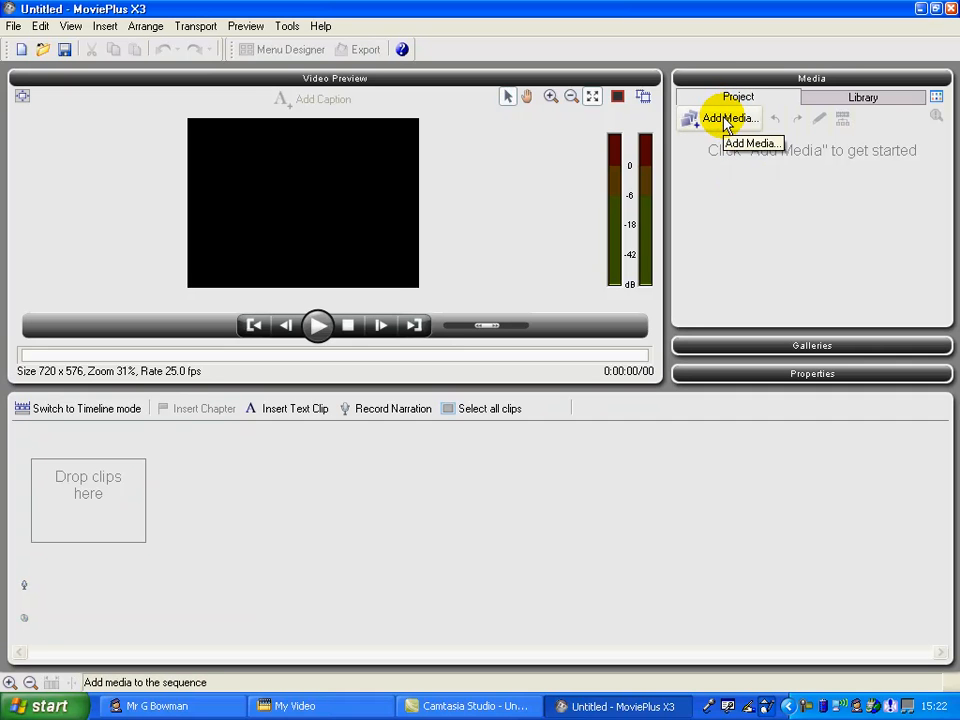
# Step: Add all six shot put videos from the N:\My Video folder to the project media and close the folder window
pyautogui.click(338, 708)
pyautogui.moveTo(640, 62); pyautogui.dragTo(565, 133)
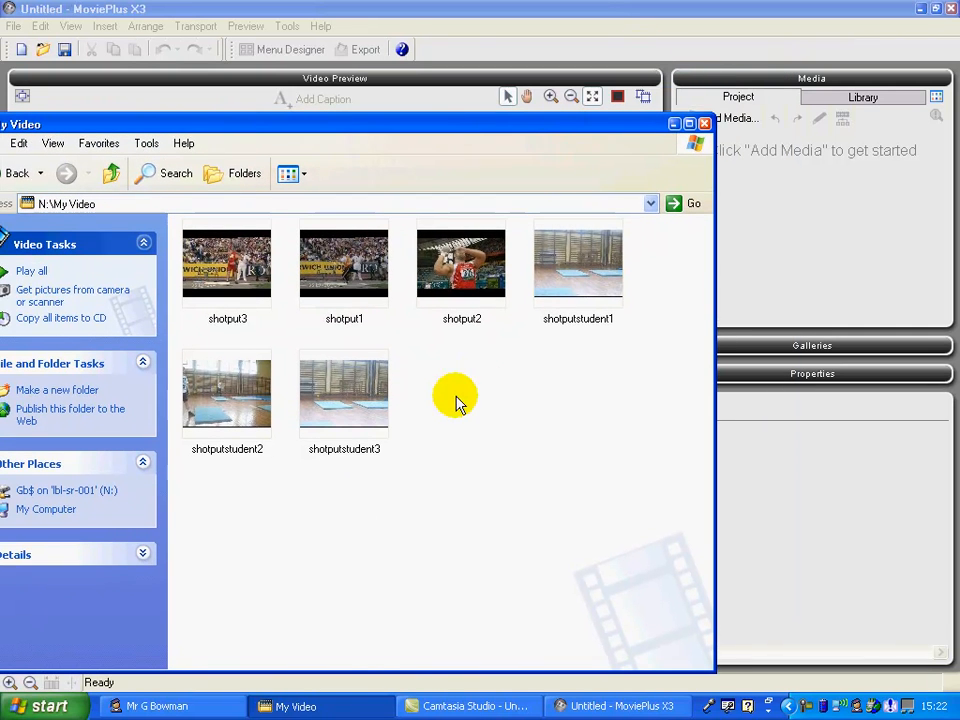
pyautogui.moveTo(628, 452); pyautogui.dragTo(218, 278)
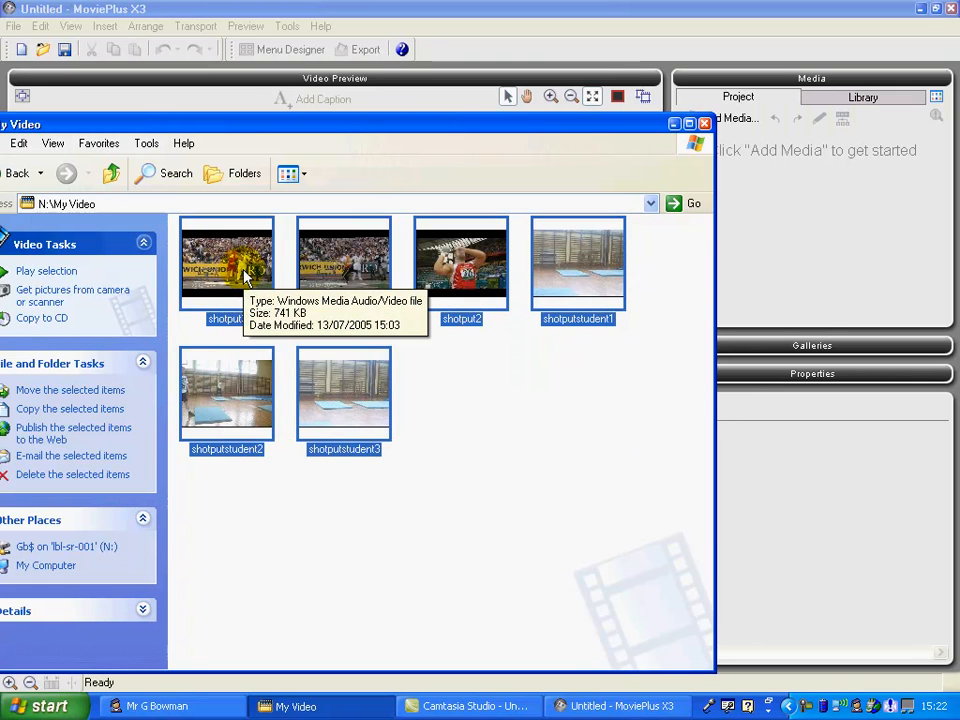
pyautogui.moveTo(244, 272); pyautogui.dragTo(780, 236)
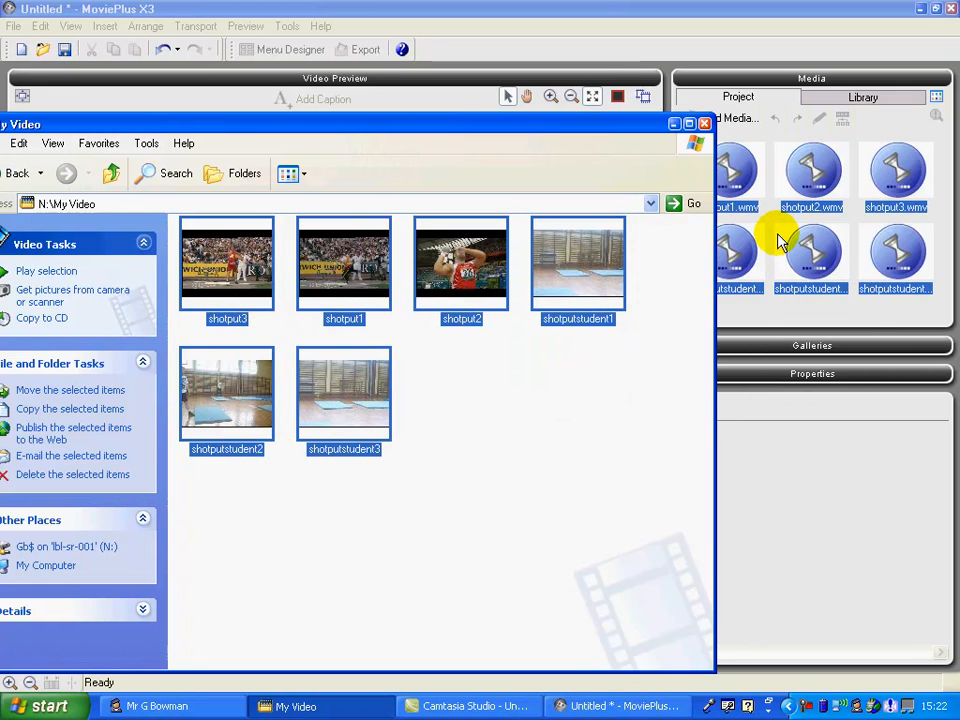
pyautogui.click(704, 125)
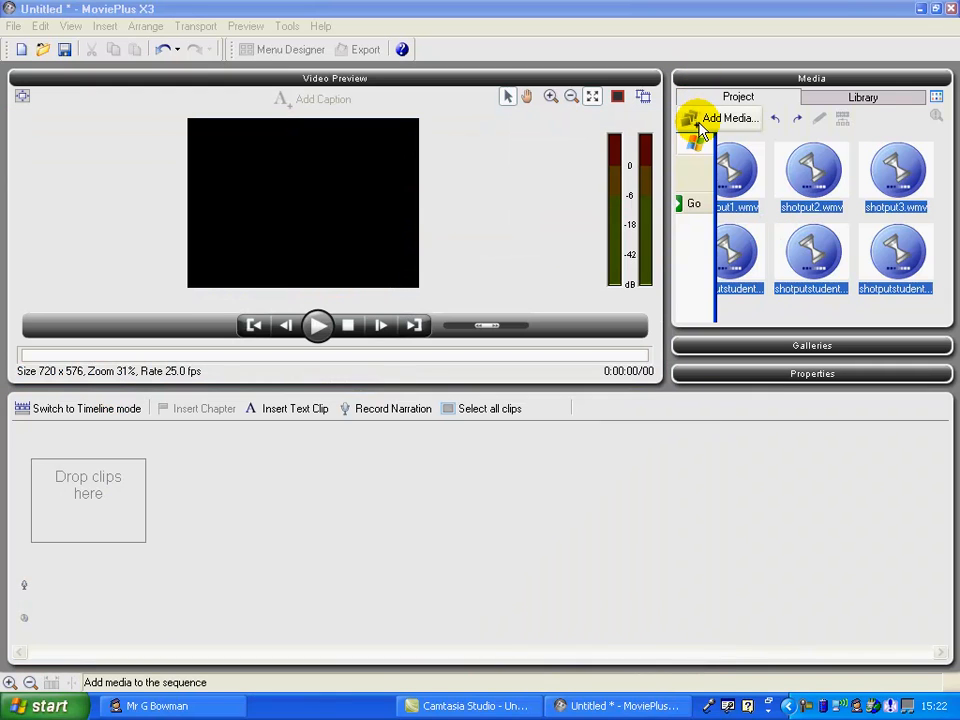
pyautogui.click(771, 199)
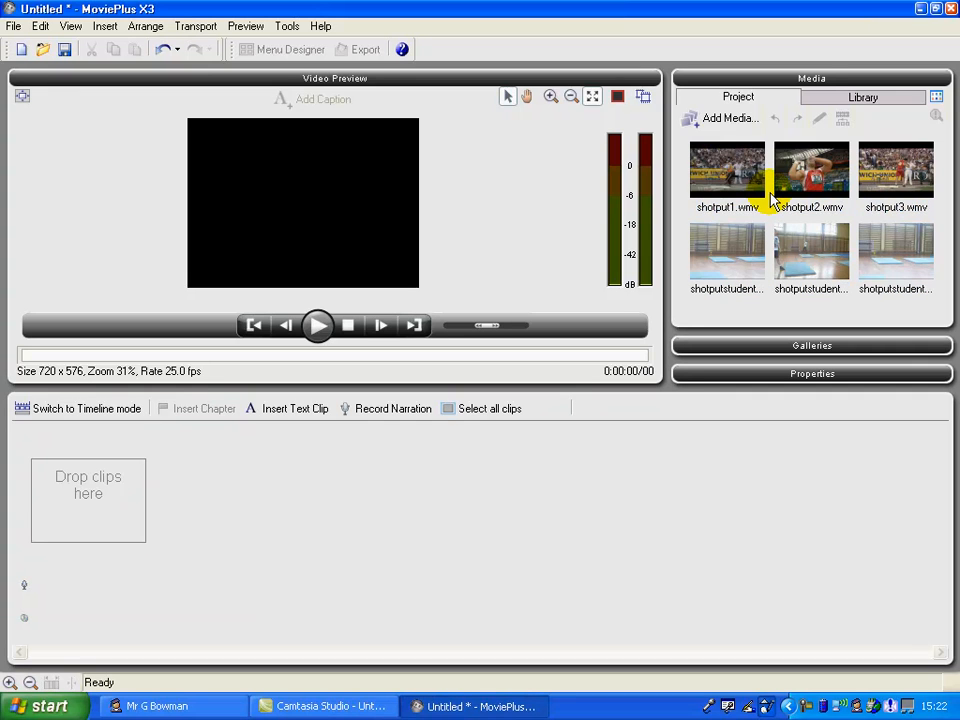
pyautogui.moveTo(736, 177)
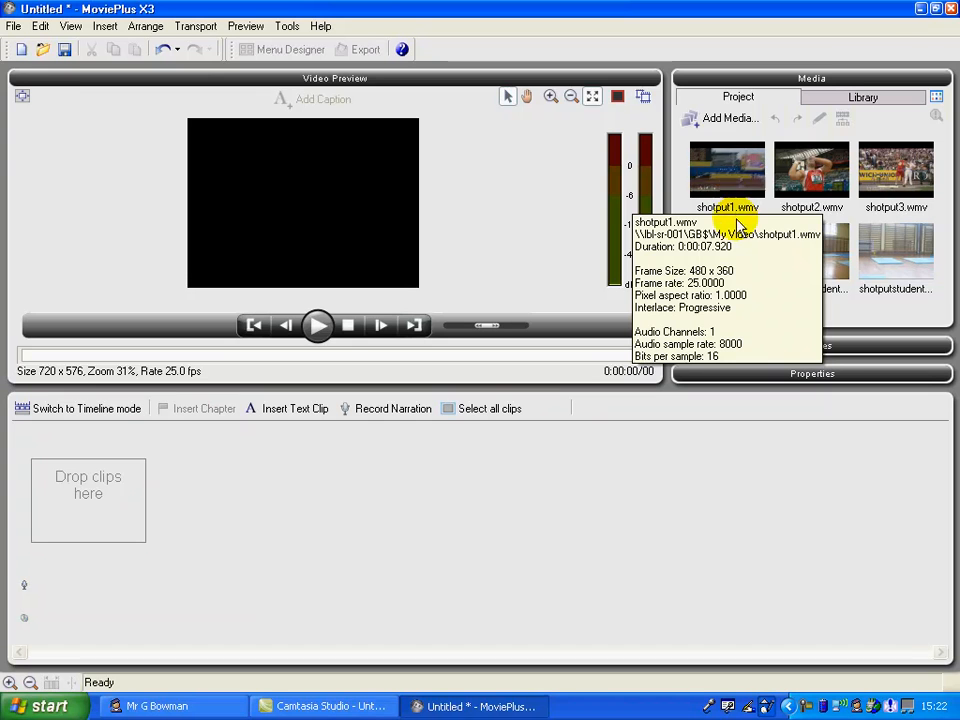
pyautogui.moveTo(716, 258)
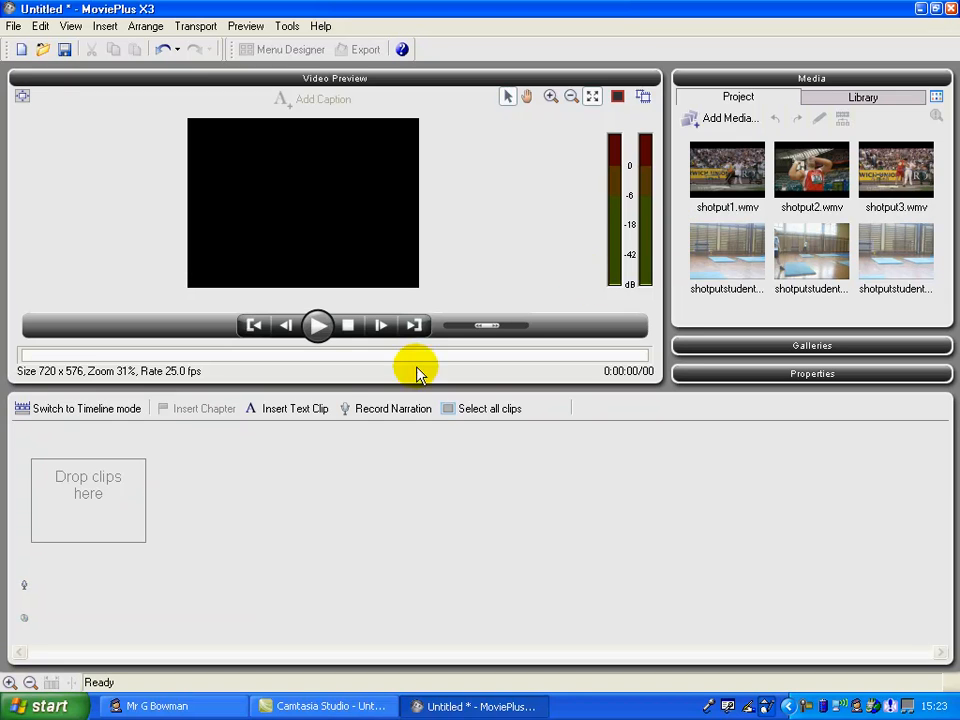
pyautogui.click(104, 411)
pyautogui.click(103, 410)
pyautogui.click(103, 410)
pyautogui.click(103, 410)
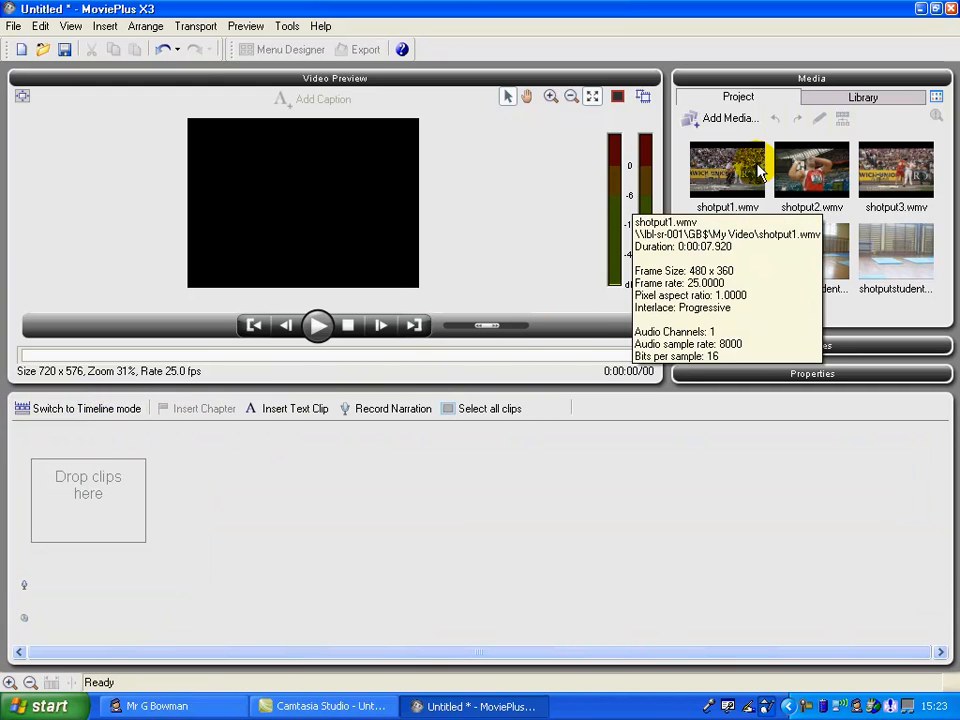
# Step: Add shotput1.wmv and shotput2.wmv to the storyboard and insert the shotputstudent2 clip between them
pyautogui.moveTo(748, 168); pyautogui.dragTo(107, 497)
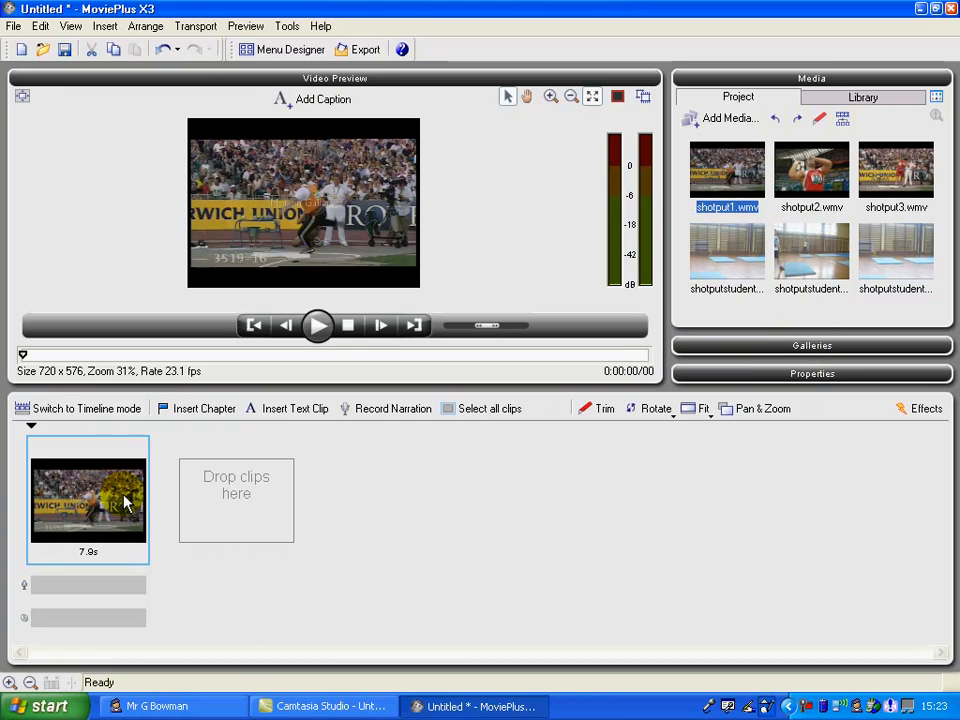
pyautogui.moveTo(804, 189); pyautogui.dragTo(280, 478)
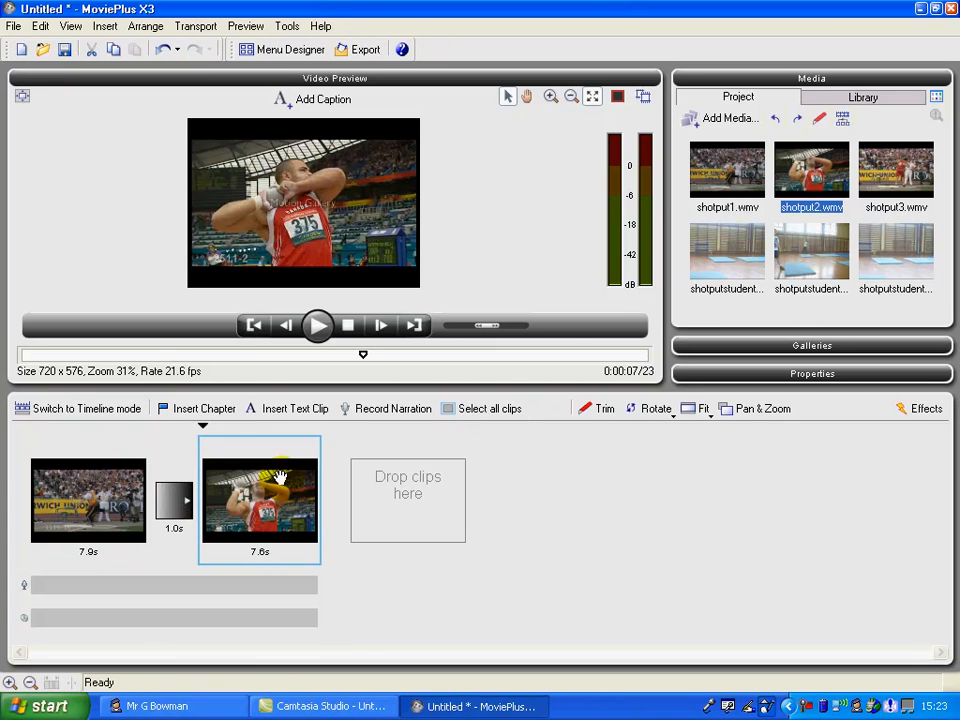
pyautogui.moveTo(808, 270); pyautogui.dragTo(225, 480)
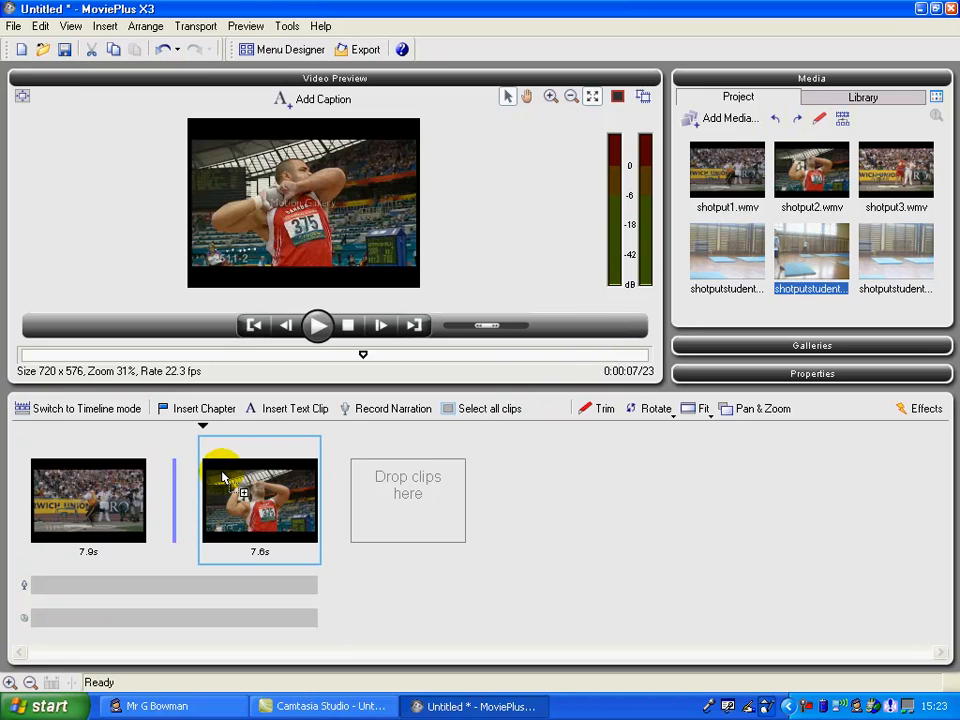
pyautogui.moveTo(112, 483); pyautogui.dragTo(166, 485)
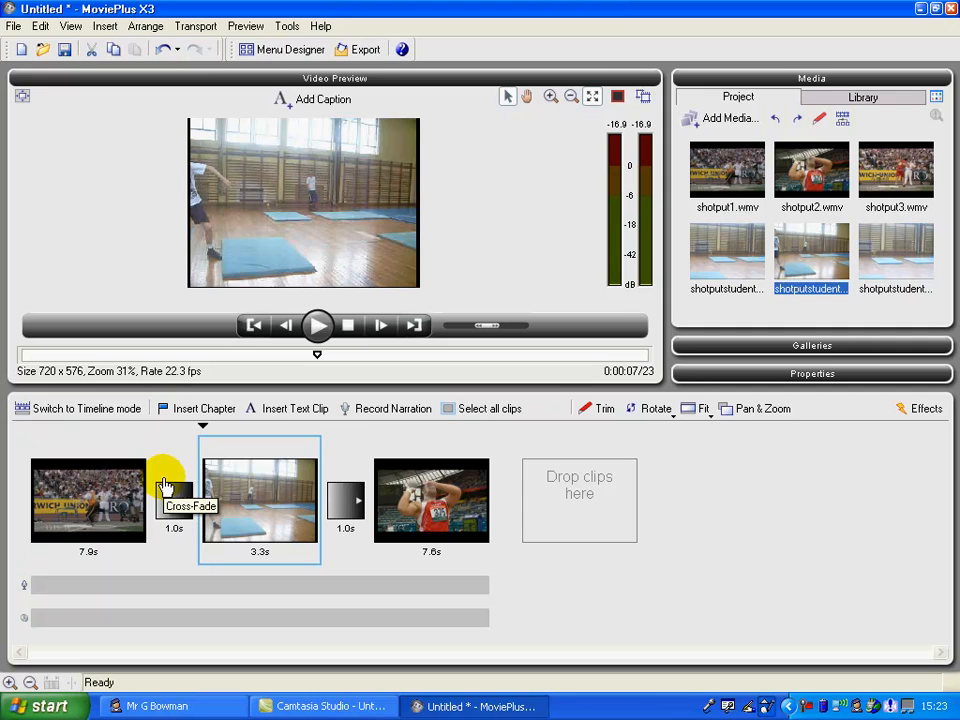
# Step: Play the storyboard preview from the first clip through the transitions into the third clip, and pause it there
pyautogui.click(111, 499)
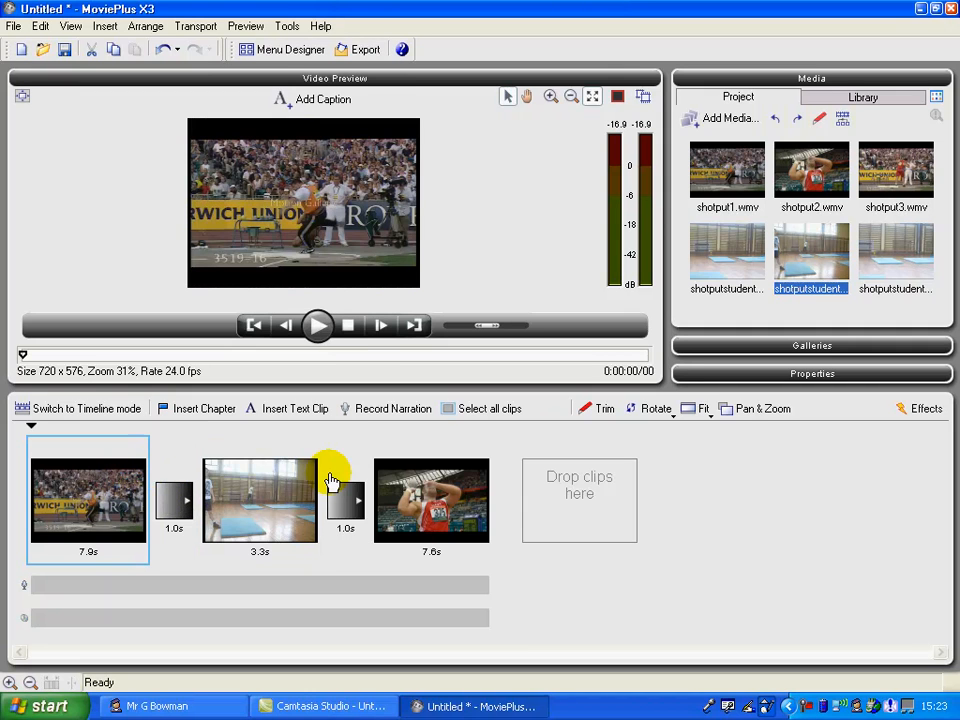
pyautogui.click(405, 487)
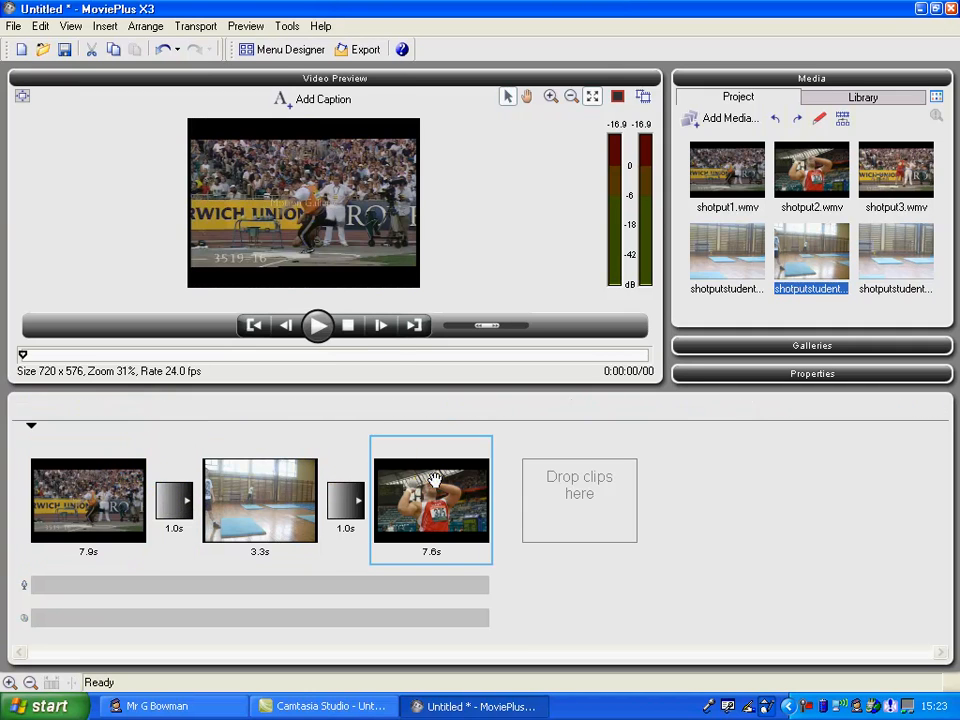
pyautogui.click(122, 503)
pyautogui.click(251, 490)
pyautogui.click(80, 502)
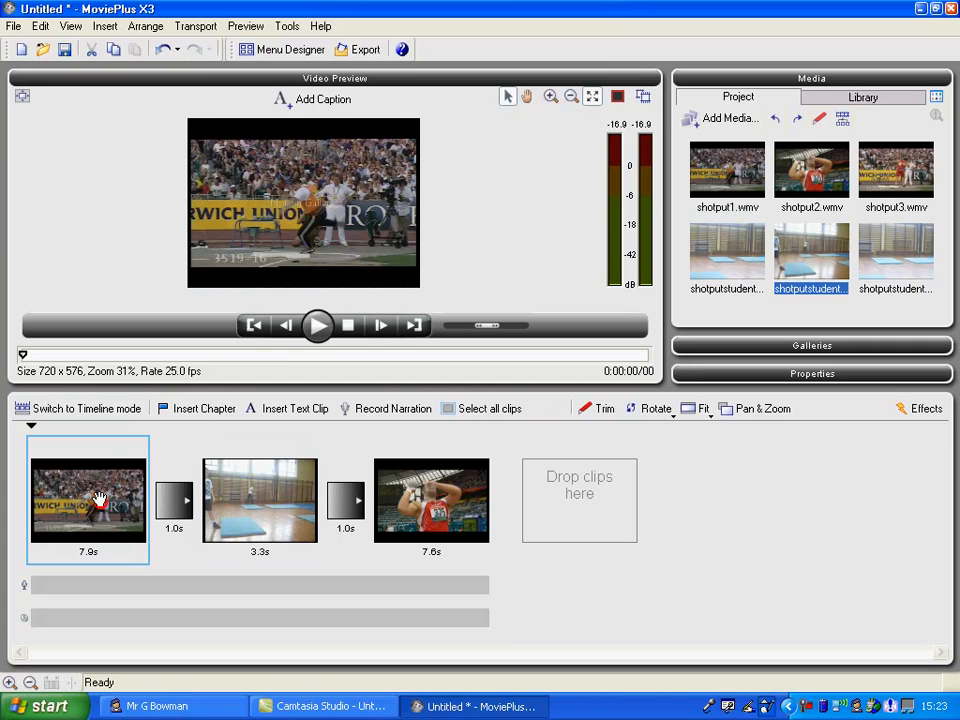
pyautogui.click(315, 330)
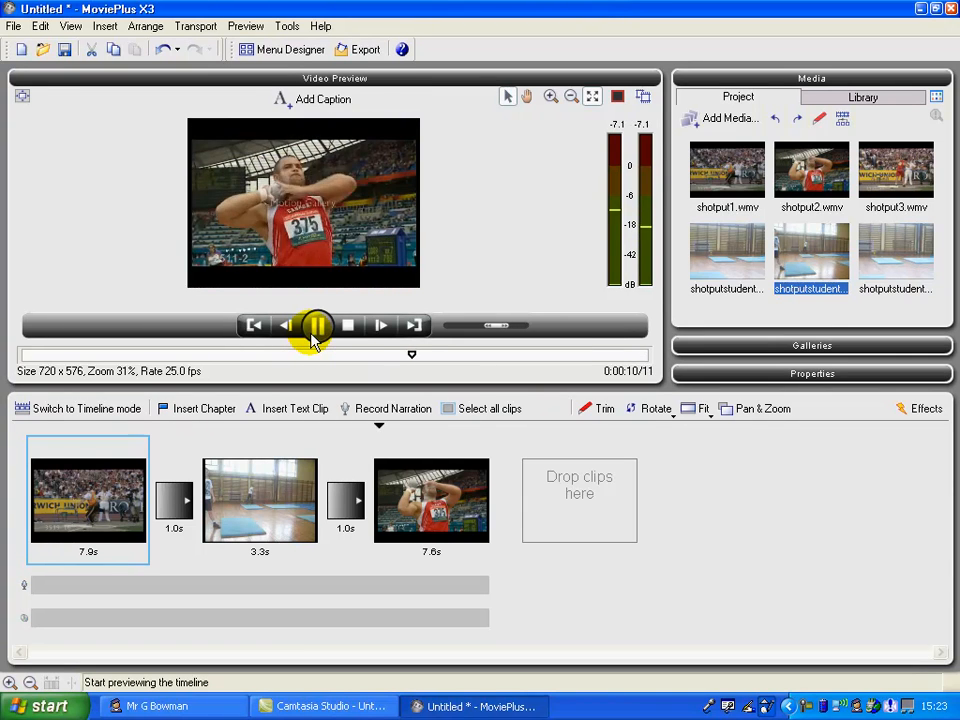
pyautogui.click(311, 336)
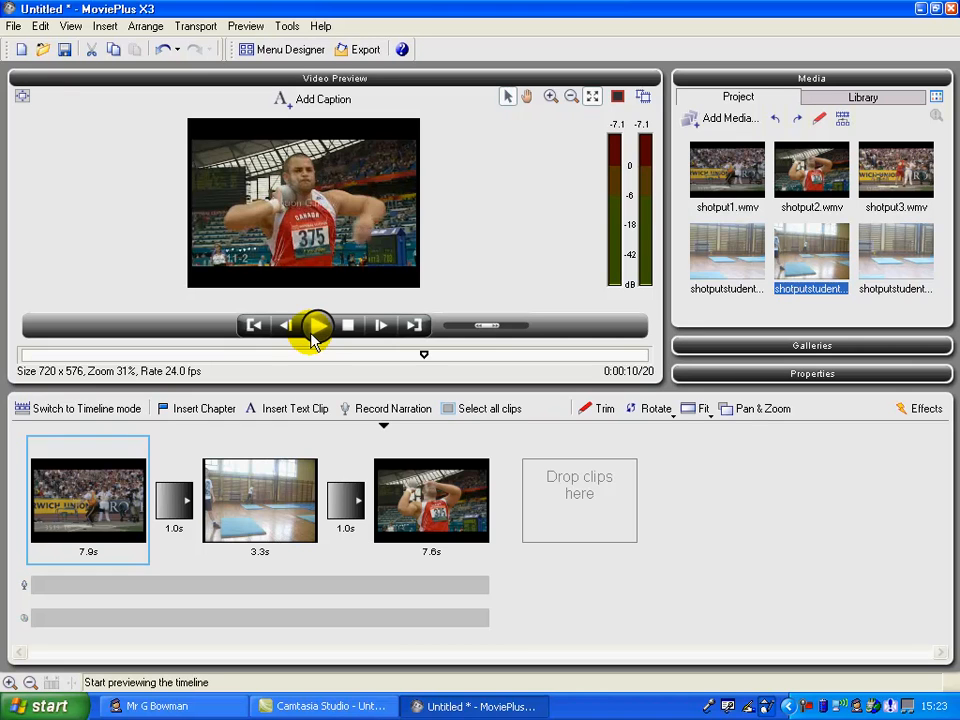
# Step: Trim the first storyboard clip to start at 0:00:01/09 and end at 0:00:05/14
pyautogui.click(118, 490)
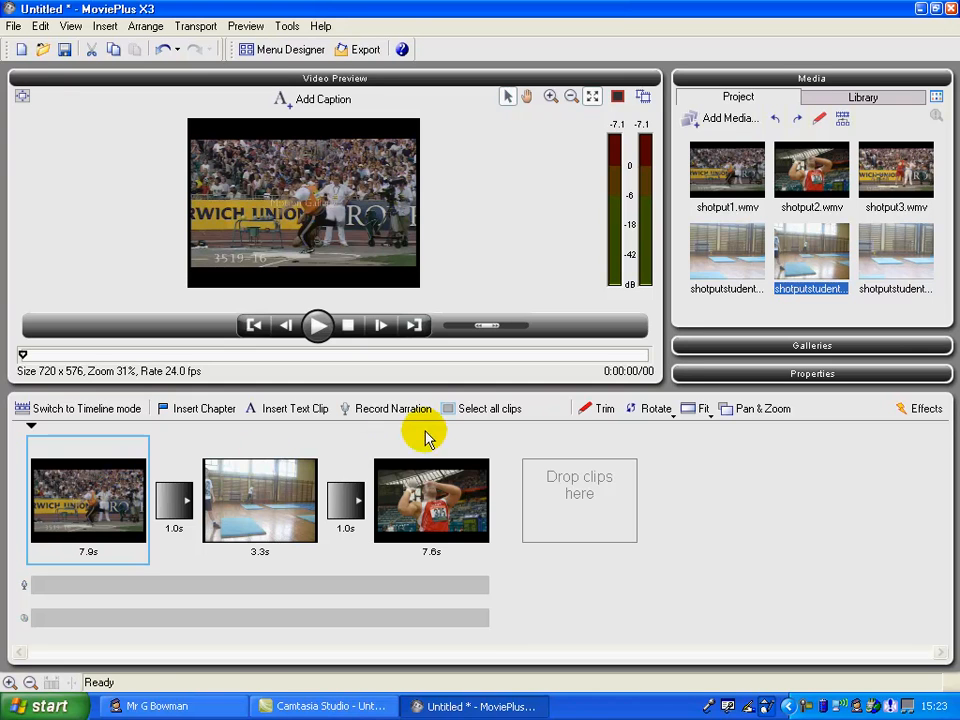
pyautogui.click(599, 411)
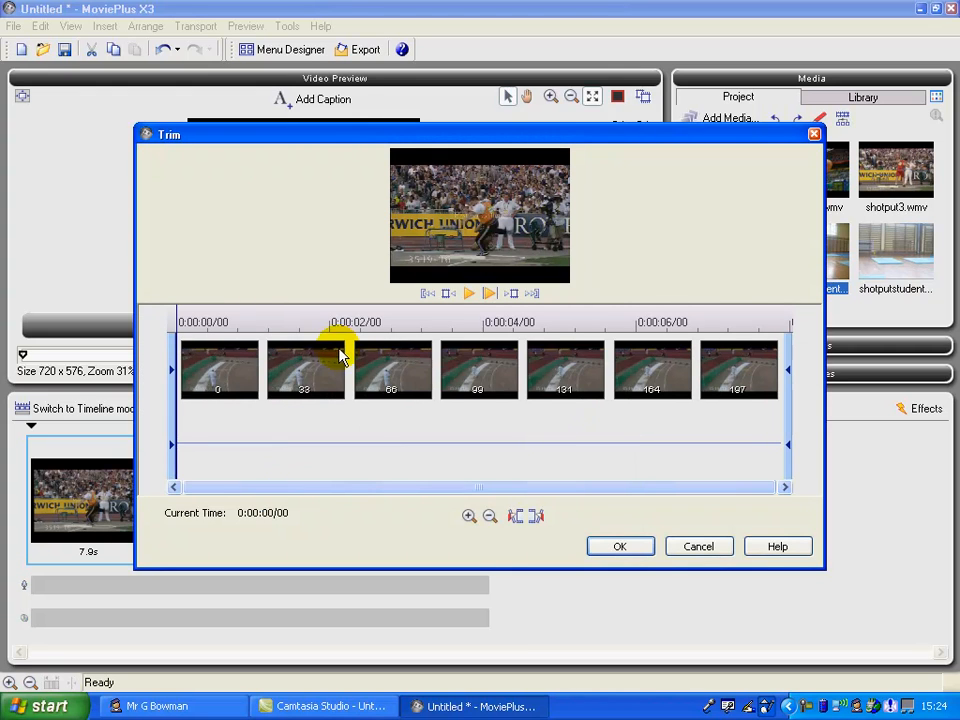
pyautogui.moveTo(222, 322)
pyautogui.mouseDown()
pyautogui.moveTo(343, 321)
pyautogui.moveTo(241, 322)
pyautogui.moveTo(297, 322)
pyautogui.moveTo(282, 322)
pyautogui.mouseUp()
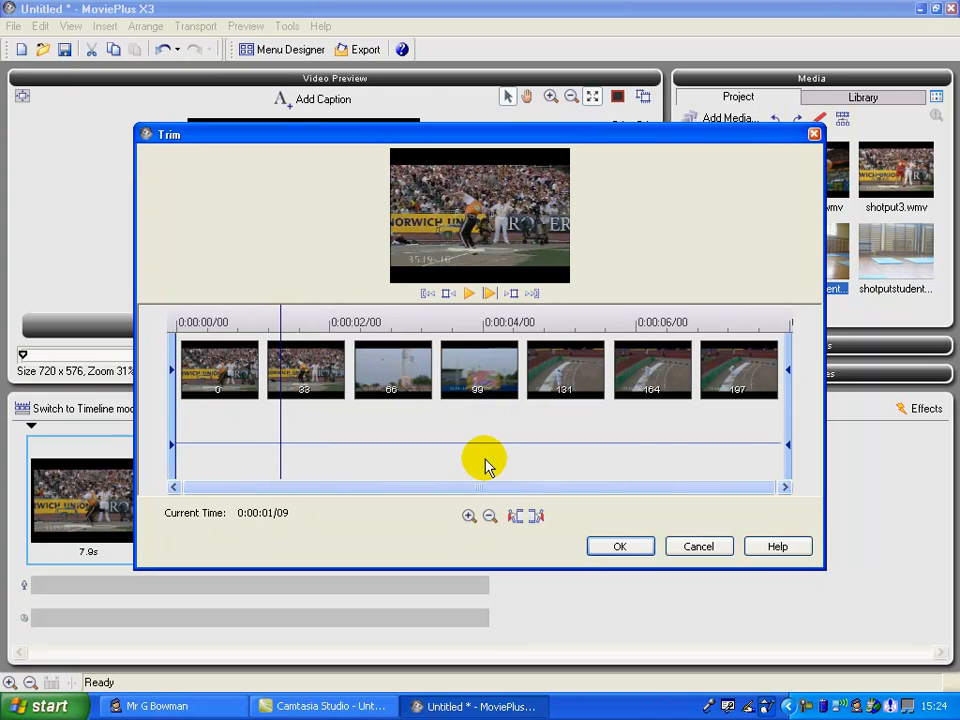
pyautogui.click(513, 517)
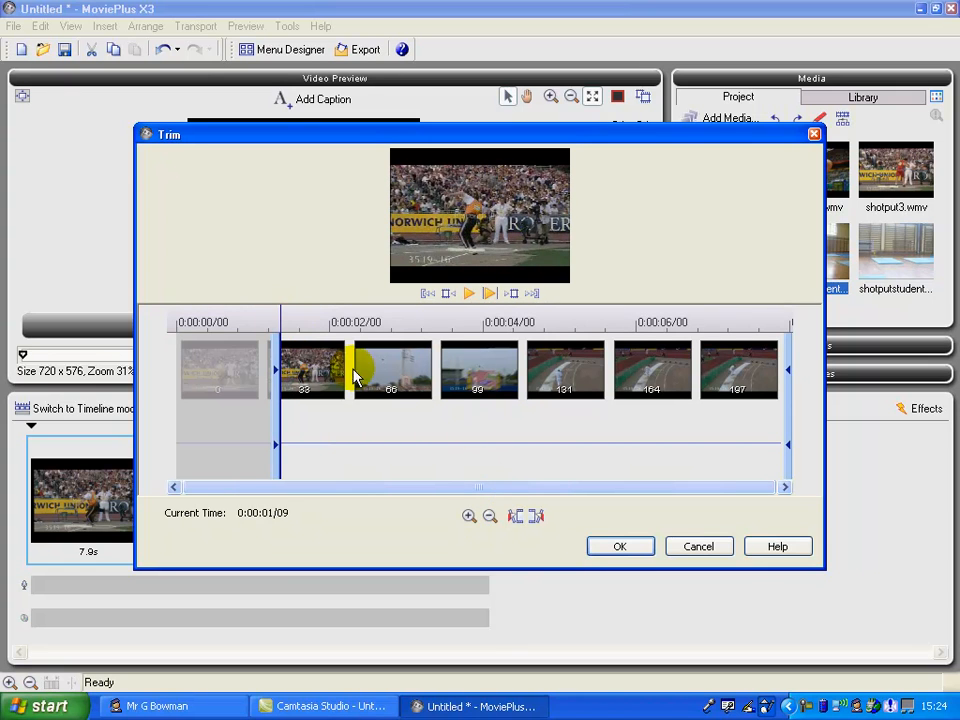
pyautogui.moveTo(283, 318)
pyautogui.mouseDown()
pyautogui.moveTo(414, 321)
pyautogui.moveTo(512, 298)
pyautogui.moveTo(602, 306)
pyautogui.mouseUp()
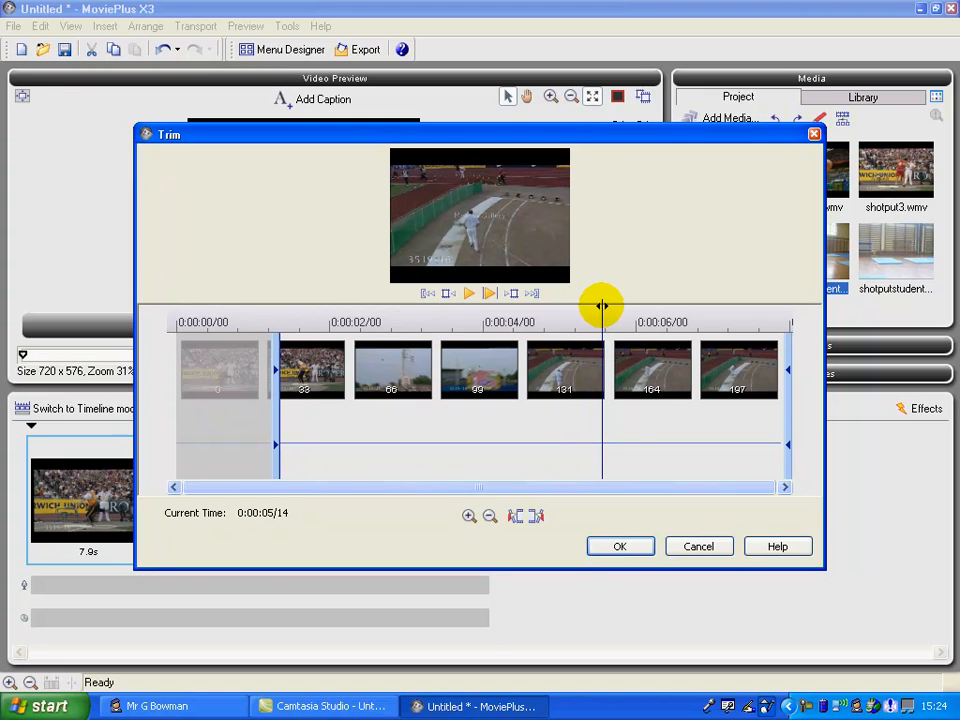
pyautogui.click(536, 519)
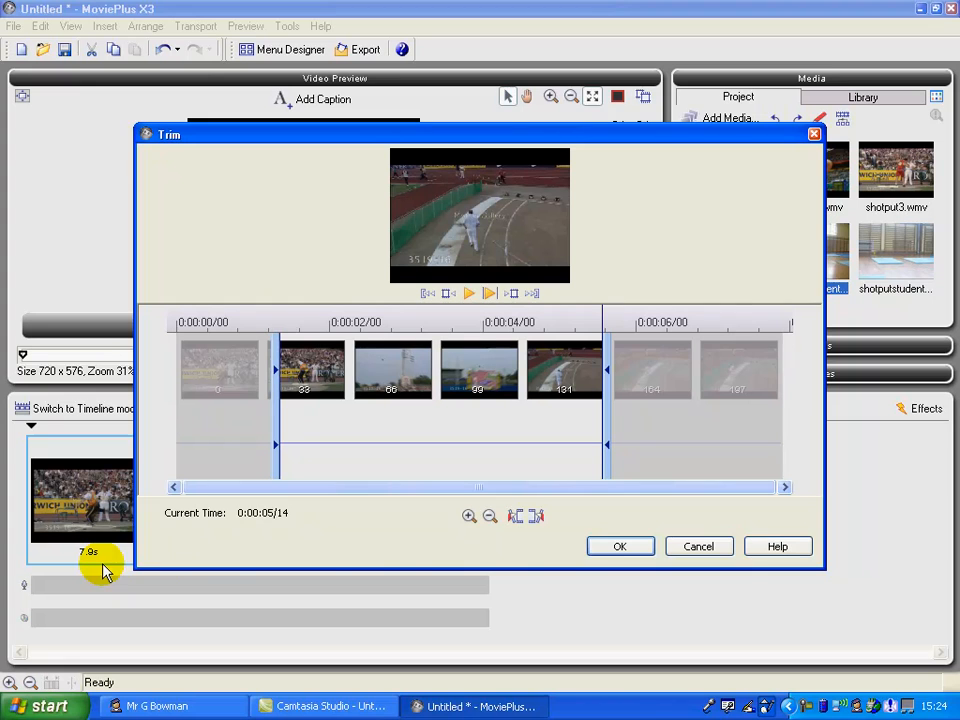
pyautogui.click(620, 546)
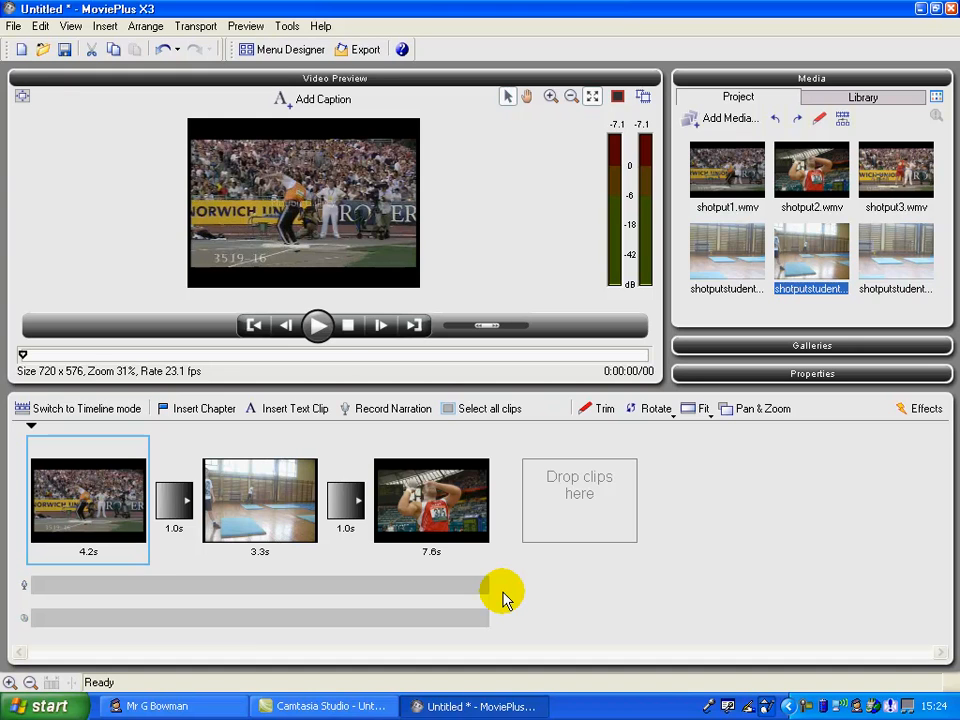
# Step: Replace the cross-fade between the first and second clips with the 3D Flip transition
pyautogui.click(812, 346)
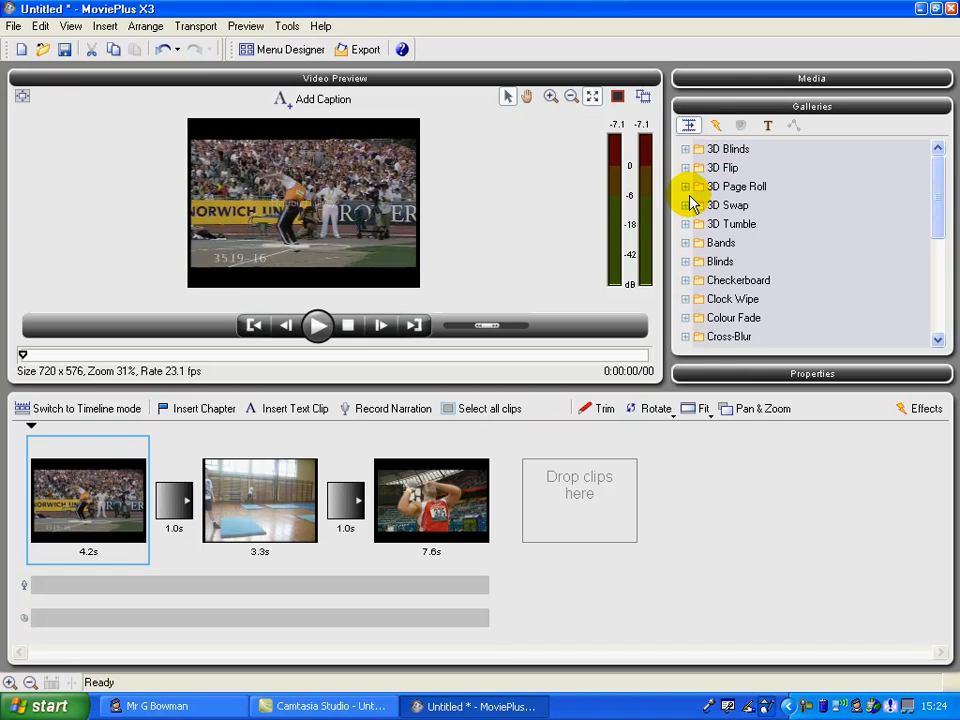
pyautogui.click(137, 500)
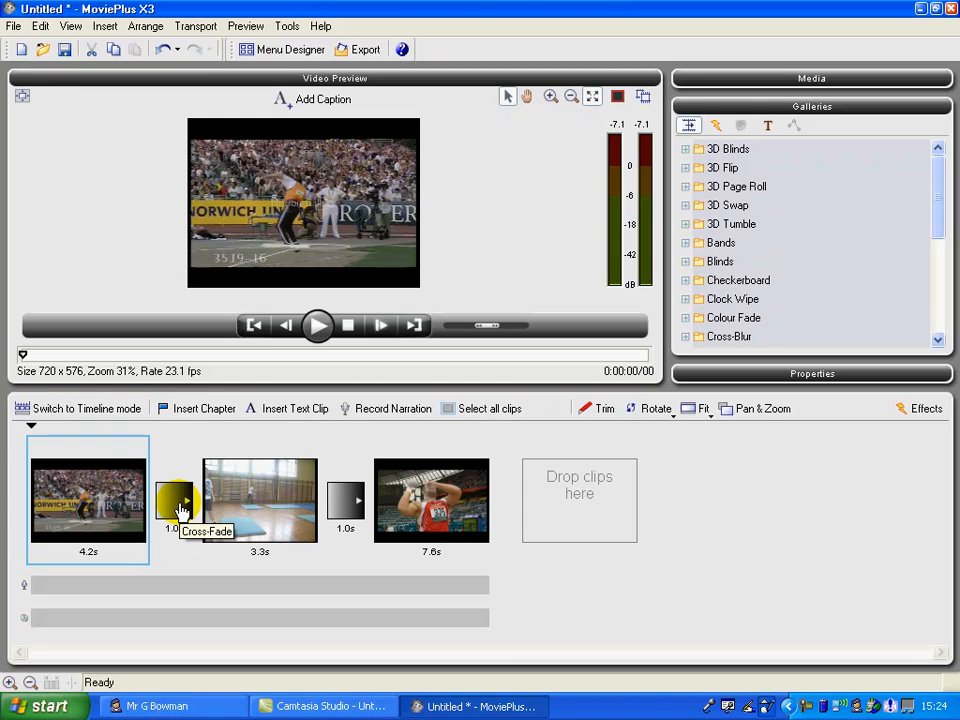
pyautogui.click(685, 168)
pyautogui.moveTo(731, 218); pyautogui.dragTo(167, 513)
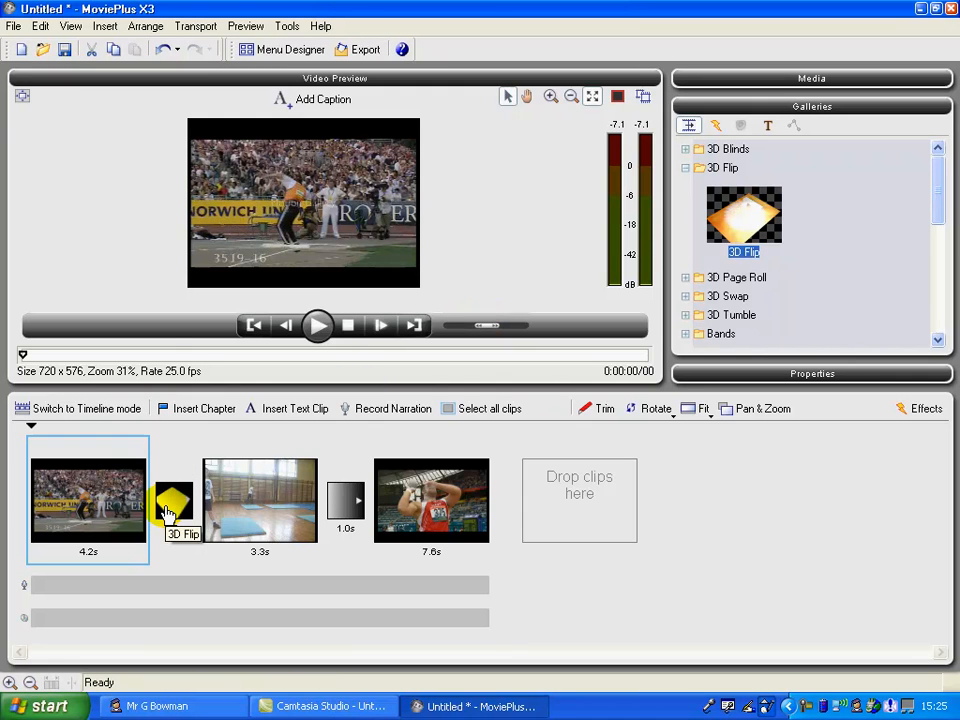
# Step: Set the duration of the 3D Flip transition to 2 seconds
pyautogui.click(167, 513)
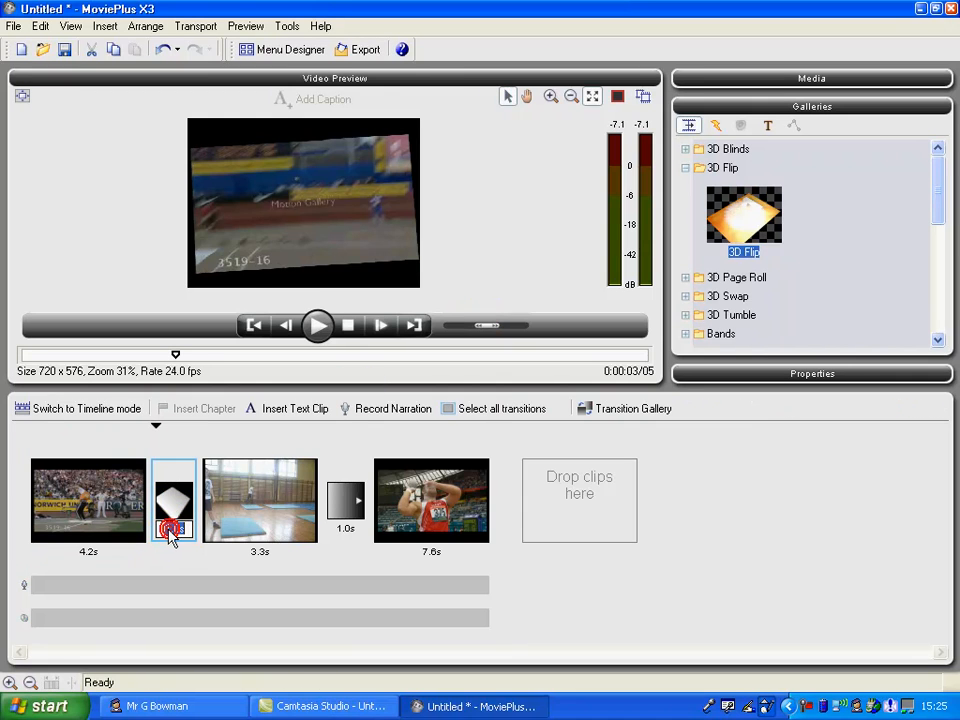
pyautogui.write('2')
pyautogui.press('Return')
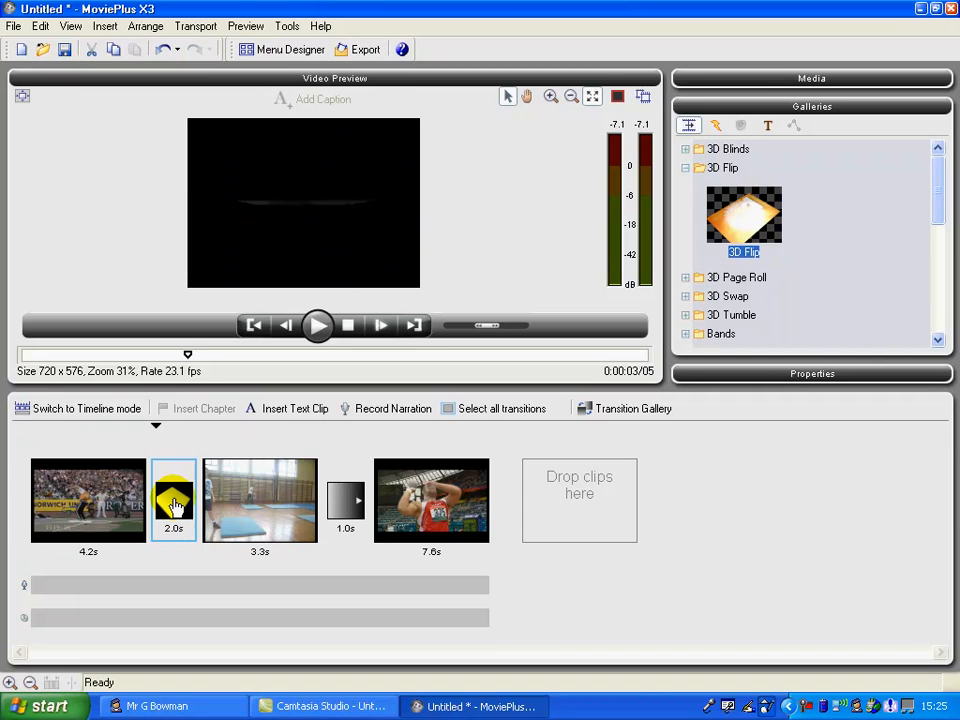
# Step: Play the preview from the first clip through the 3D Flip transition and pause it in the following cross-fade
pyautogui.click(128, 480)
pyautogui.click(312, 326)
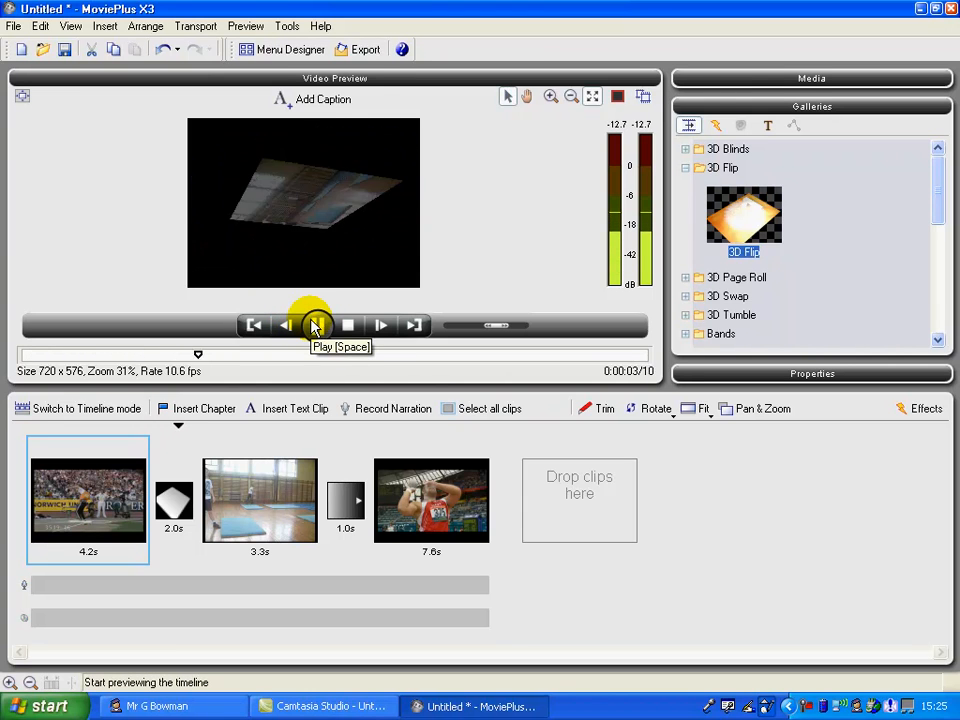
pyautogui.click(315, 327)
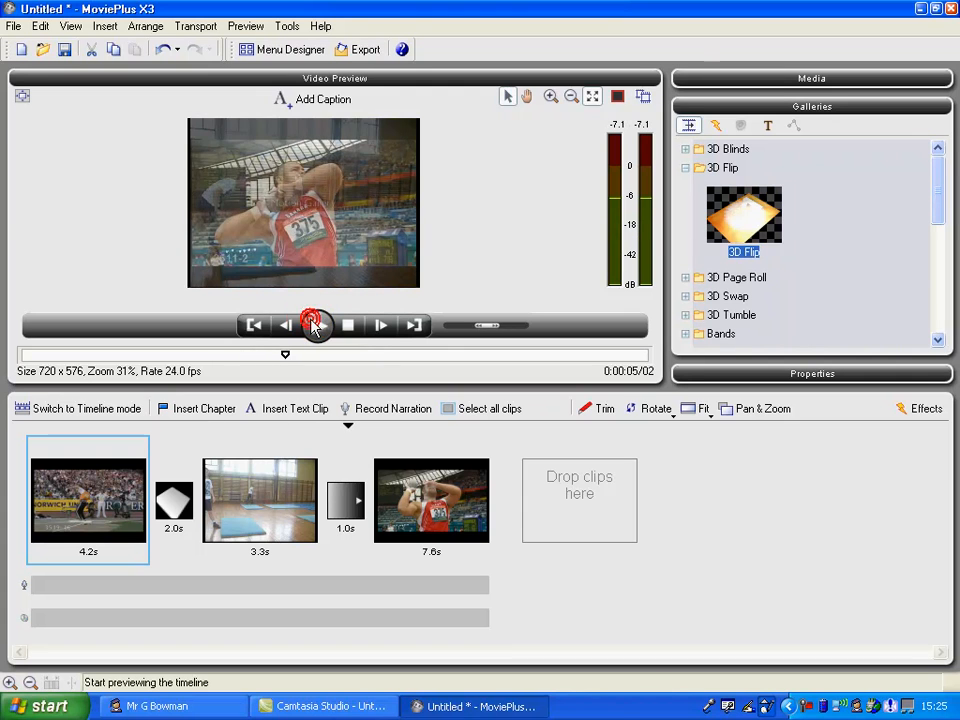
# Step: Set the duration of the cross-fade between the second and third clips to 0.1 seconds
pyautogui.click(341, 512)
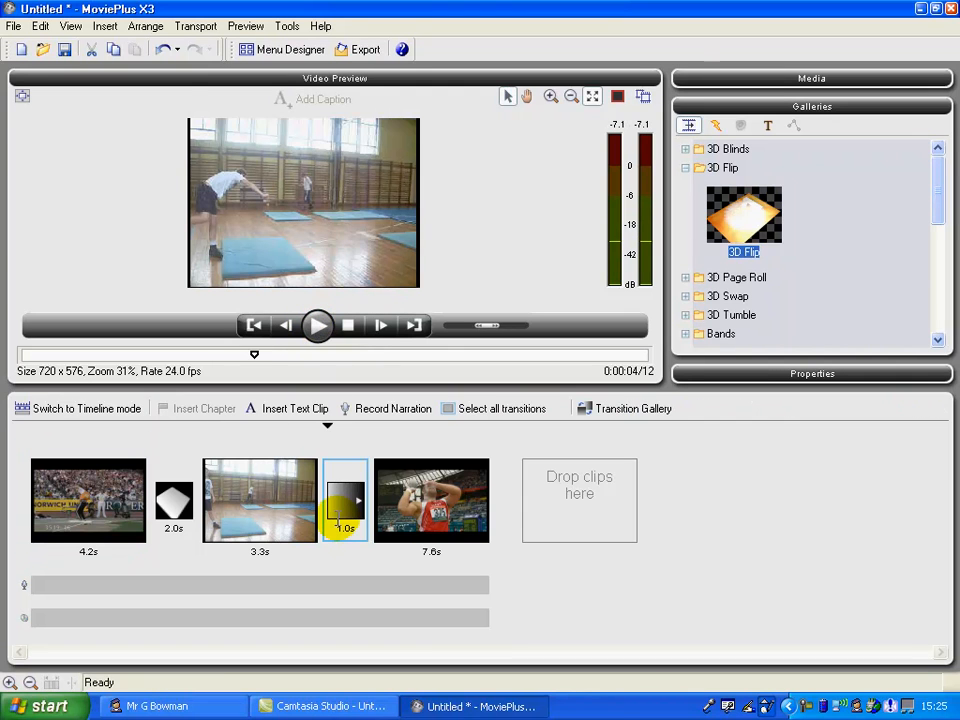
pyautogui.click(346, 529)
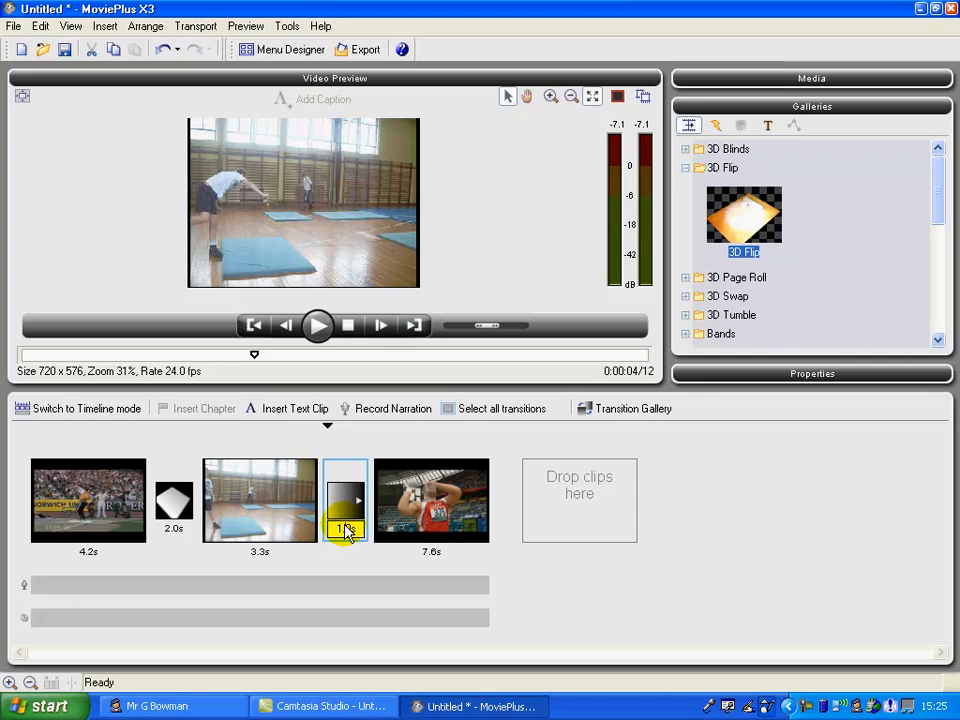
pyautogui.press('BackSpace')
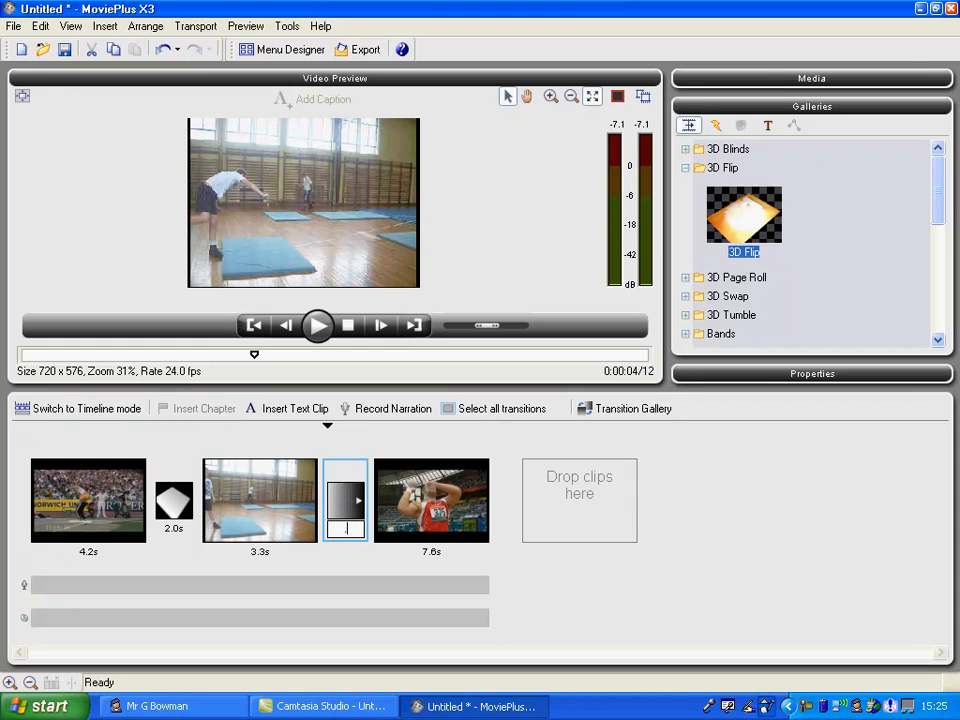
pyautogui.click(369, 574)
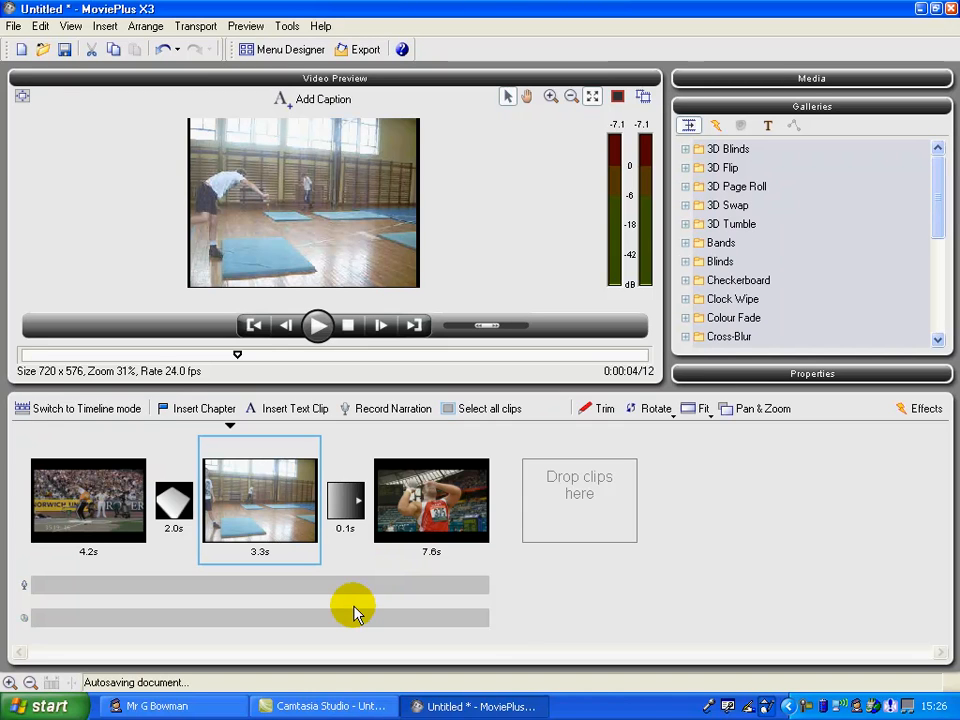
# Step: Apply the basic Motion Blur effect from the Motion Blur category to the second clip, the gym footage
pyautogui.click(716, 135)
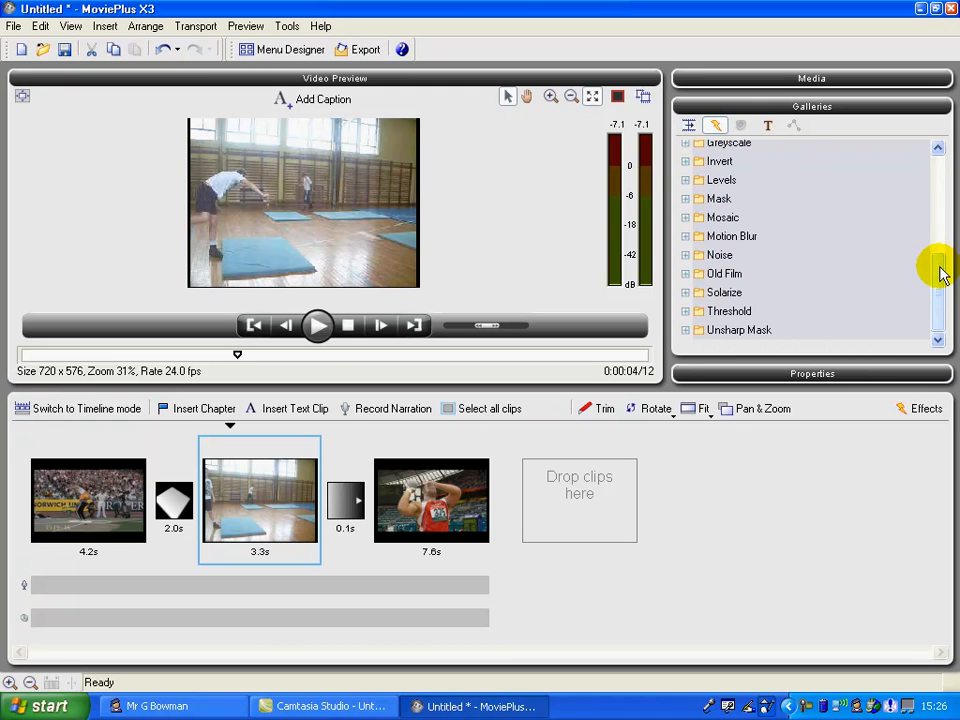
pyautogui.moveTo(940, 270)
pyautogui.mouseDown()
pyautogui.moveTo(940, 185)
pyautogui.moveTo(930, 287)
pyautogui.mouseUp()
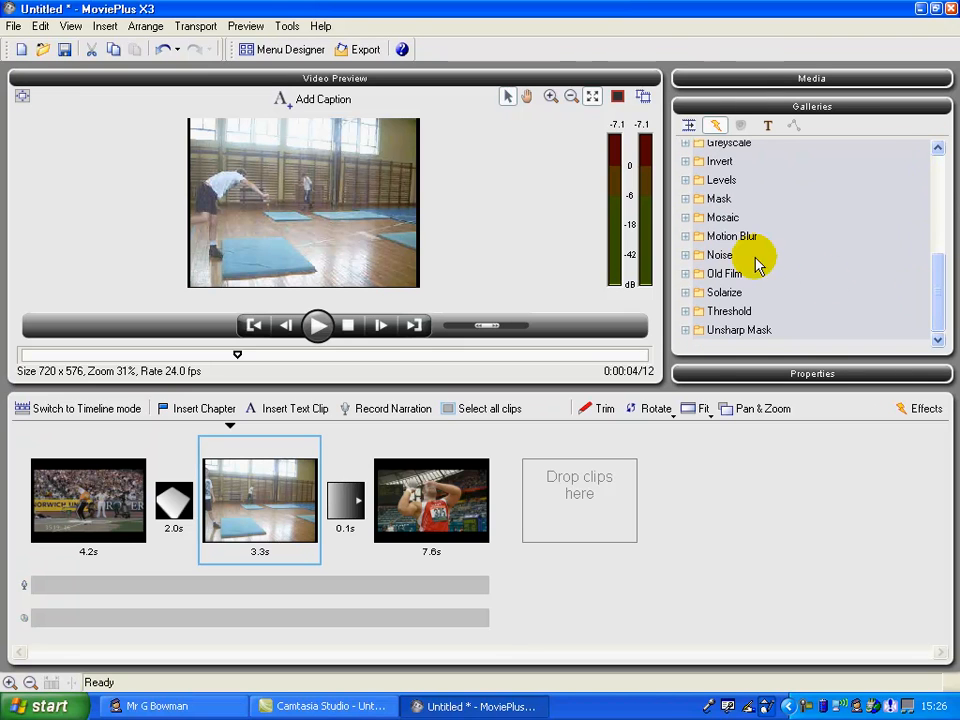
pyautogui.click(686, 236)
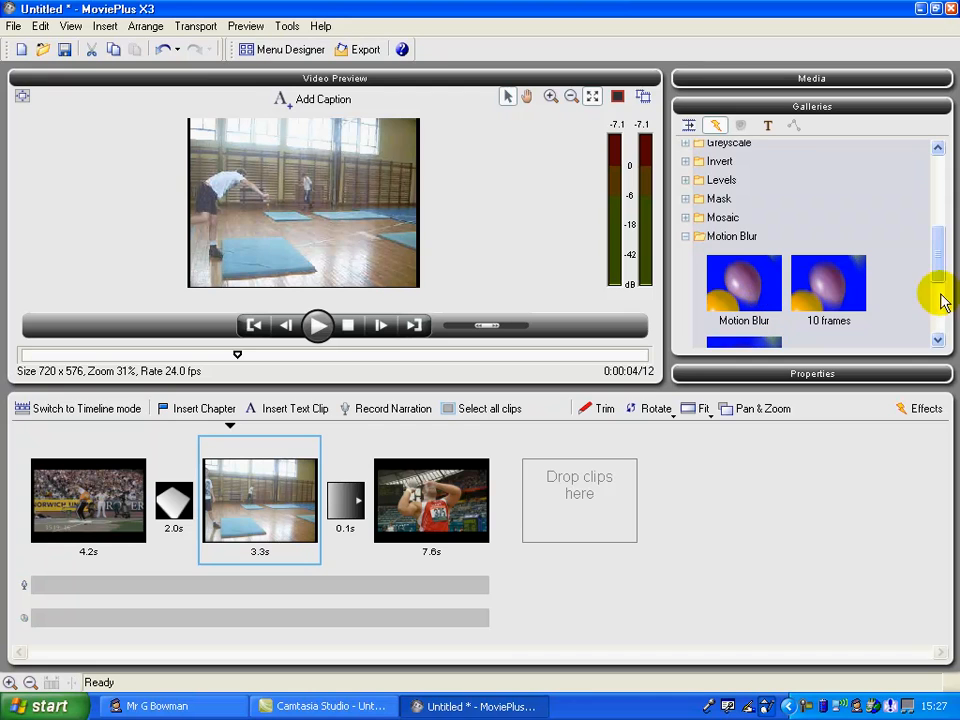
pyautogui.moveTo(936, 274); pyautogui.dragTo(936, 300)
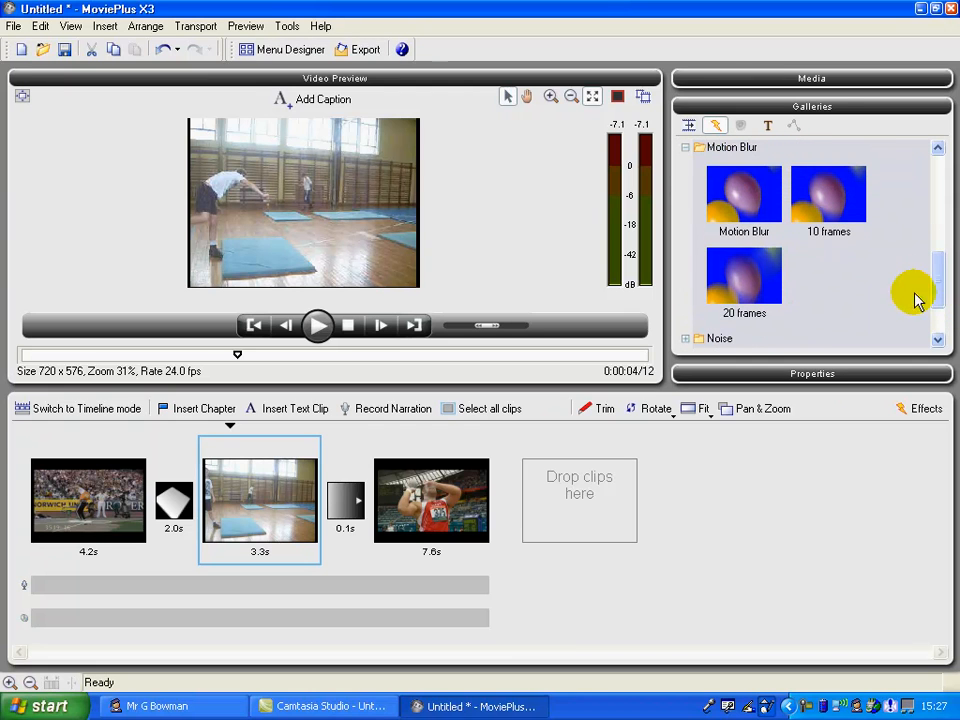
pyautogui.click(752, 210)
pyautogui.moveTo(752, 210); pyautogui.dragTo(285, 495)
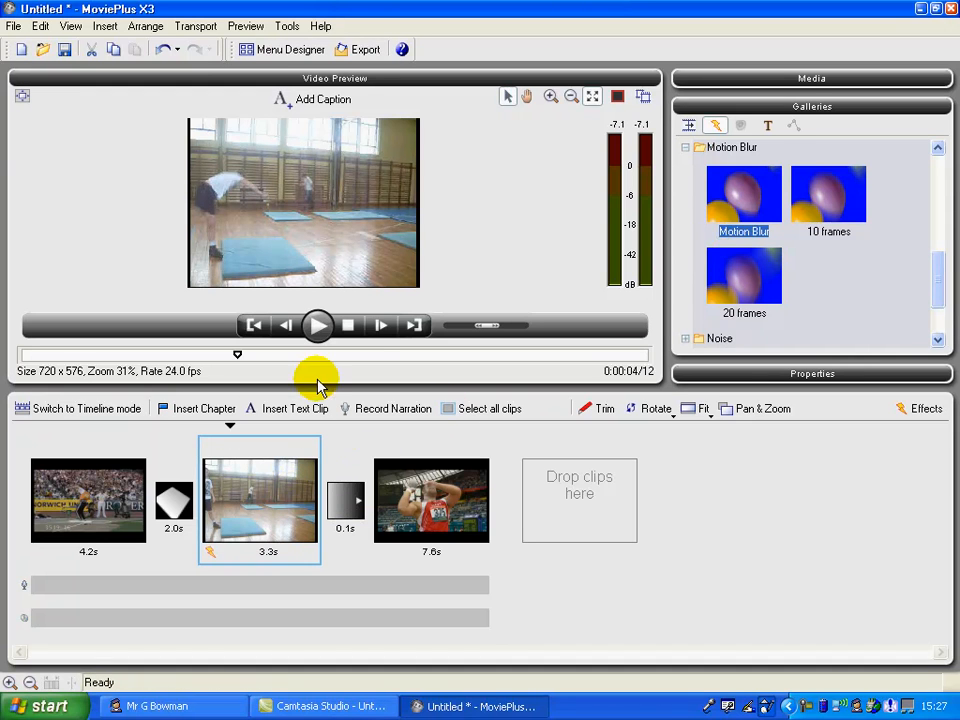
# Step: Preview the motion-blurred second clip, replaying it from its start and pausing within the clip
pyautogui.click(317, 325)
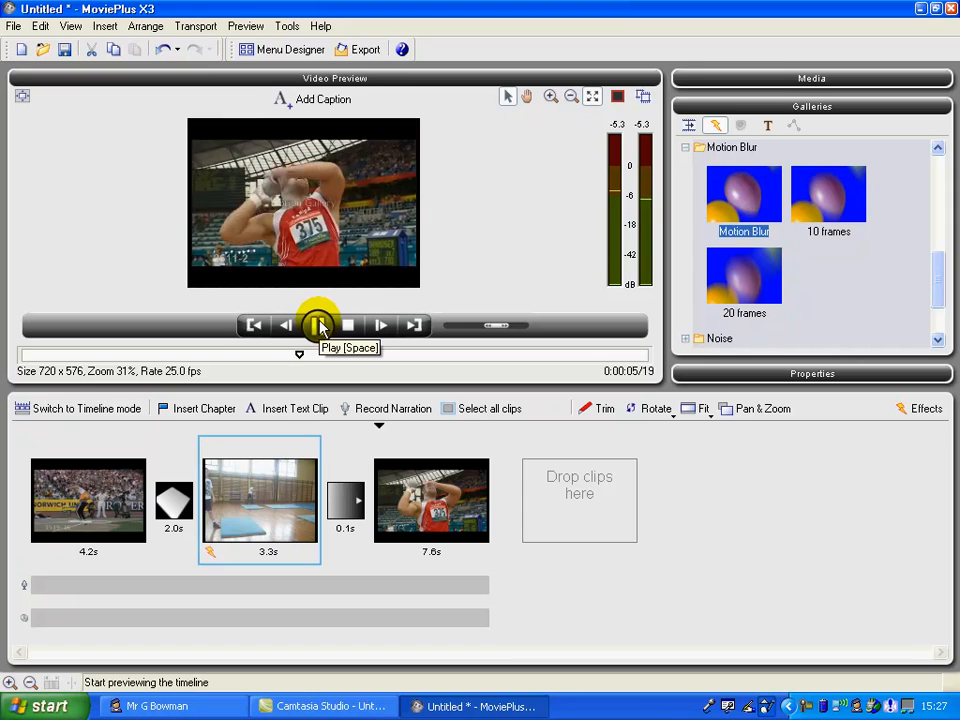
pyautogui.click(317, 325)
pyautogui.click(259, 493)
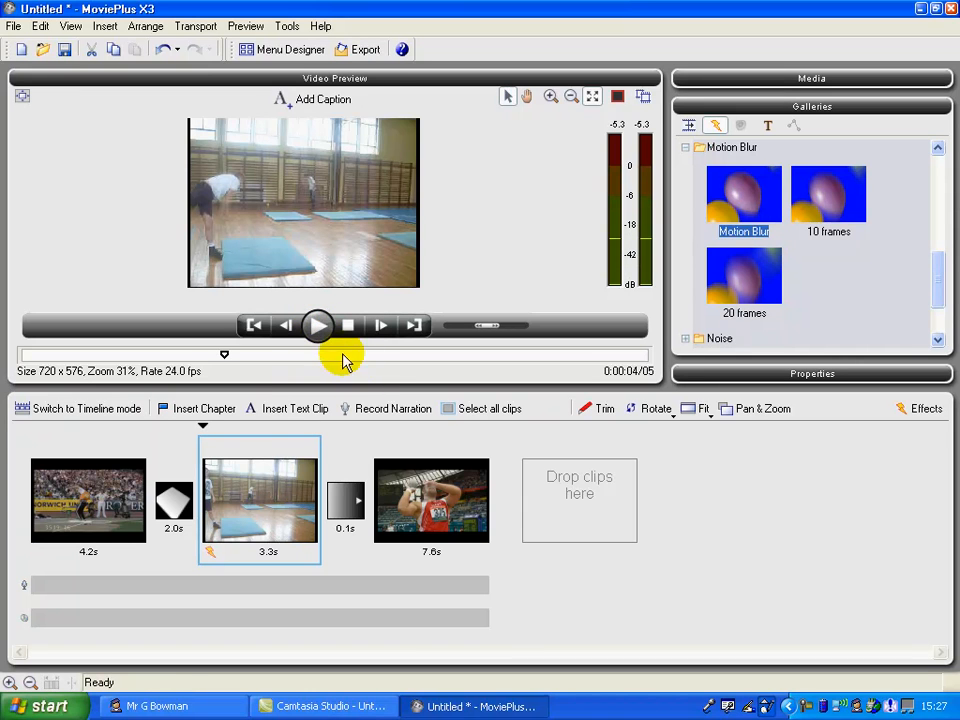
pyautogui.click(317, 325)
pyautogui.click(317, 325)
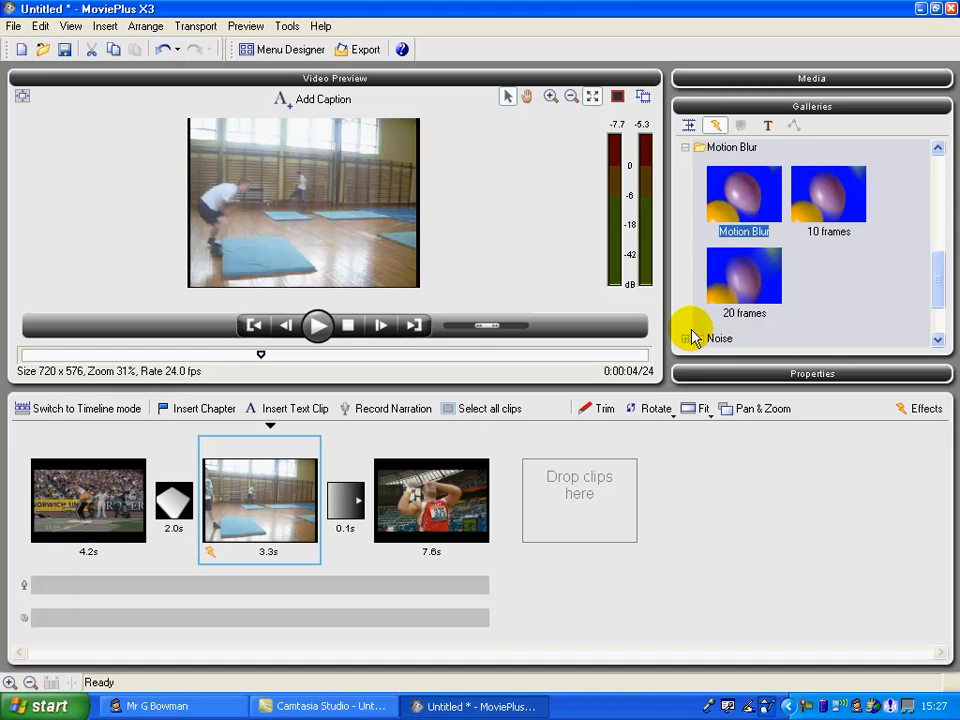
# Step: Add the 20 frames motion blur effect twice to the second clip and preview the result
pyautogui.click(746, 278)
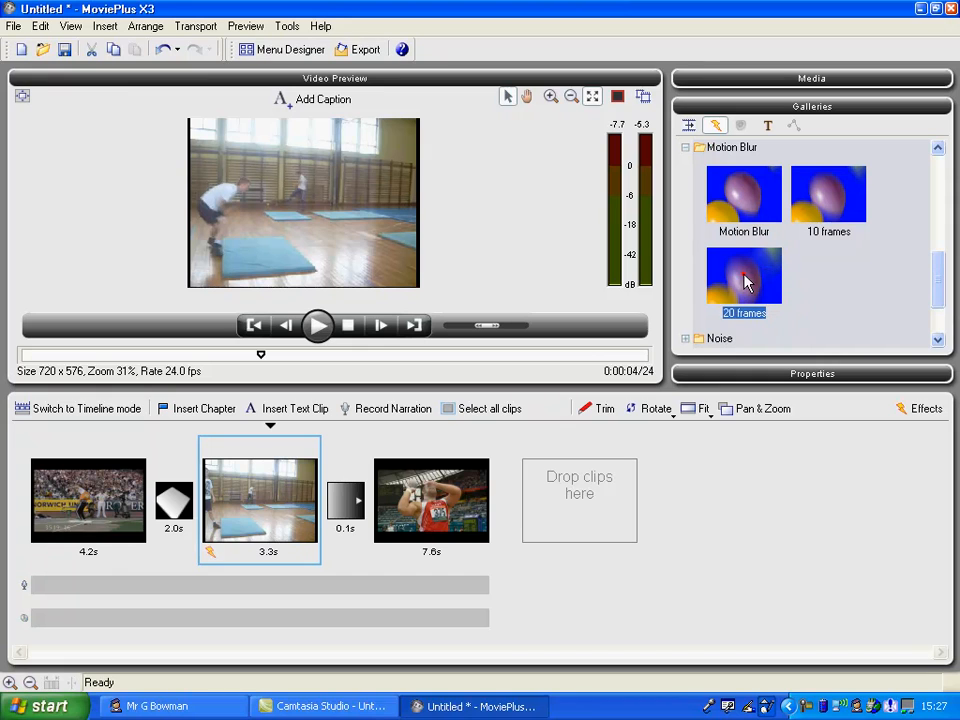
pyautogui.moveTo(535, 388); pyautogui.dragTo(294, 497)
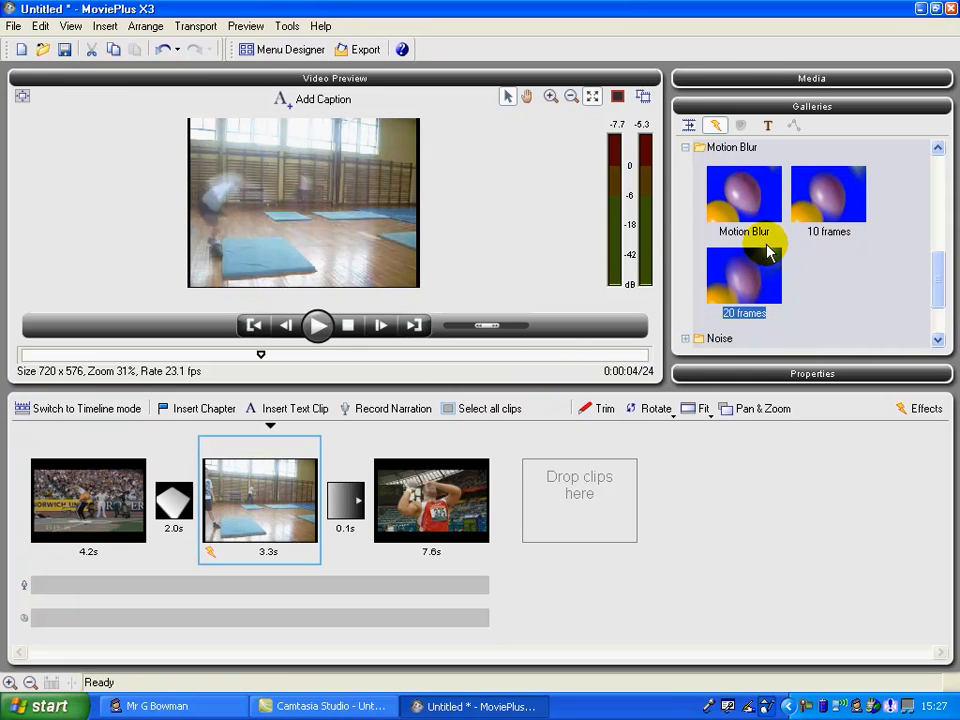
pyautogui.moveTo(735, 287); pyautogui.dragTo(302, 507)
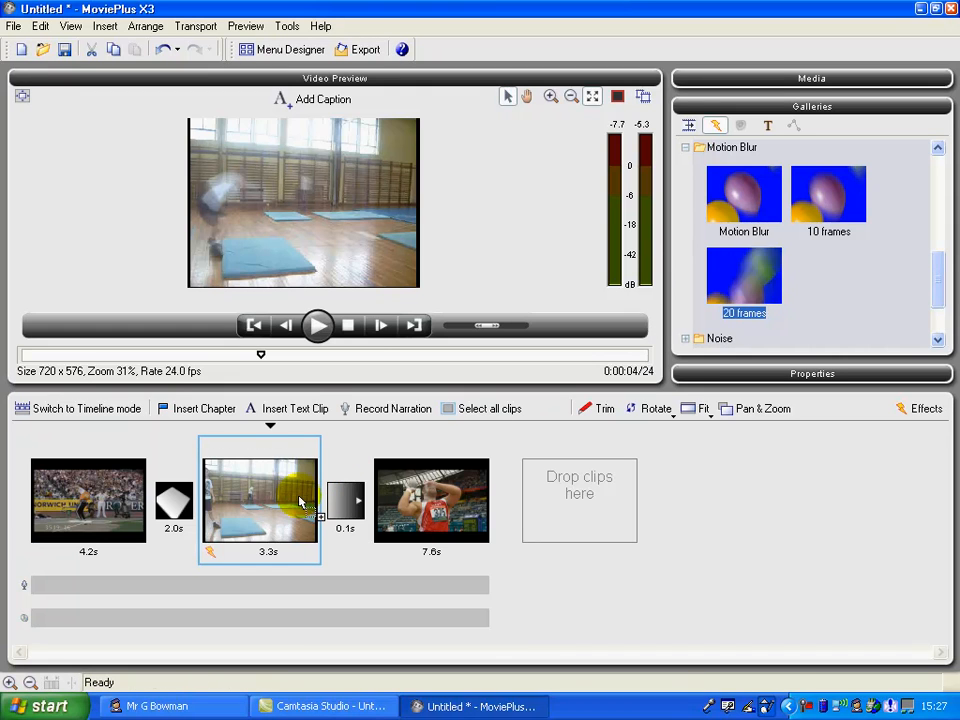
pyautogui.click(318, 324)
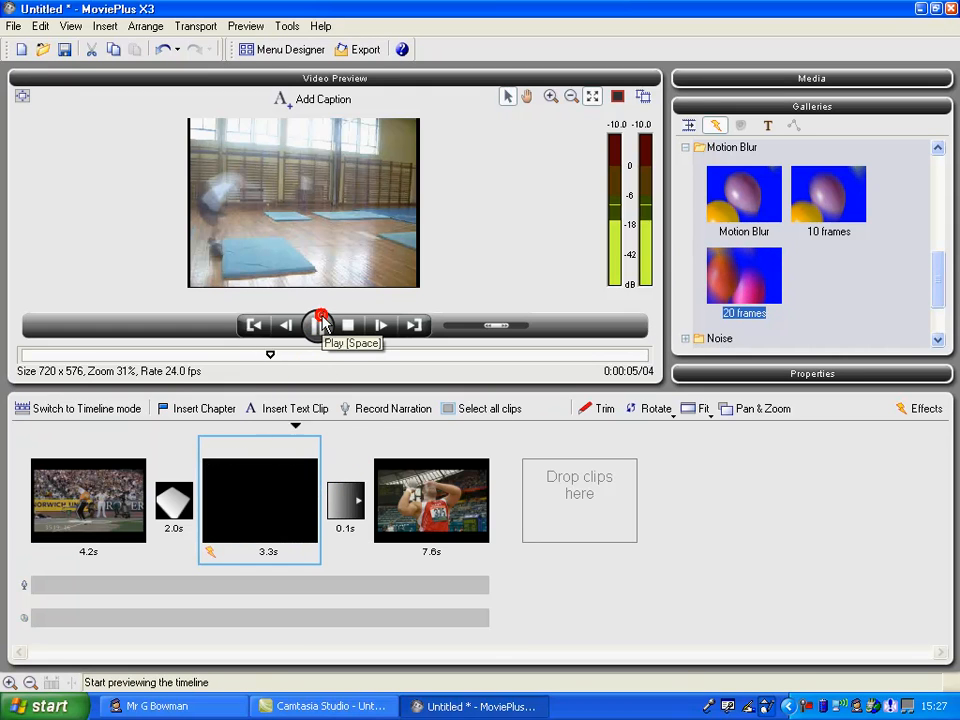
pyautogui.click(318, 324)
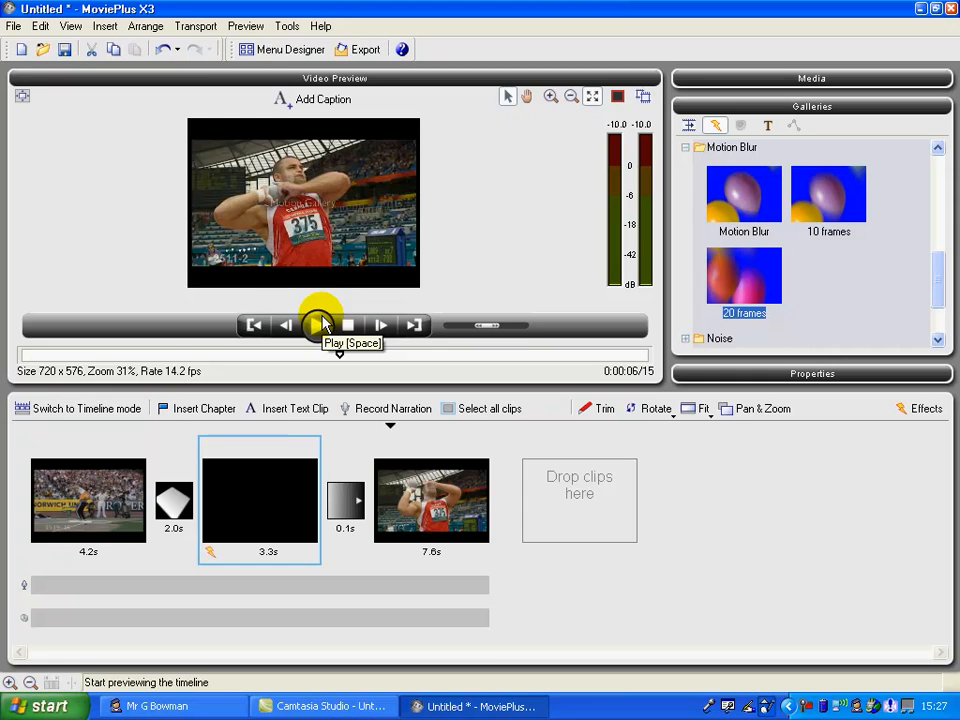
# Step: Delete the extra Motion Blur (2) and Motion Blur (3) effects from the second clip
pyautogui.click(798, 376)
pyautogui.click(893, 160)
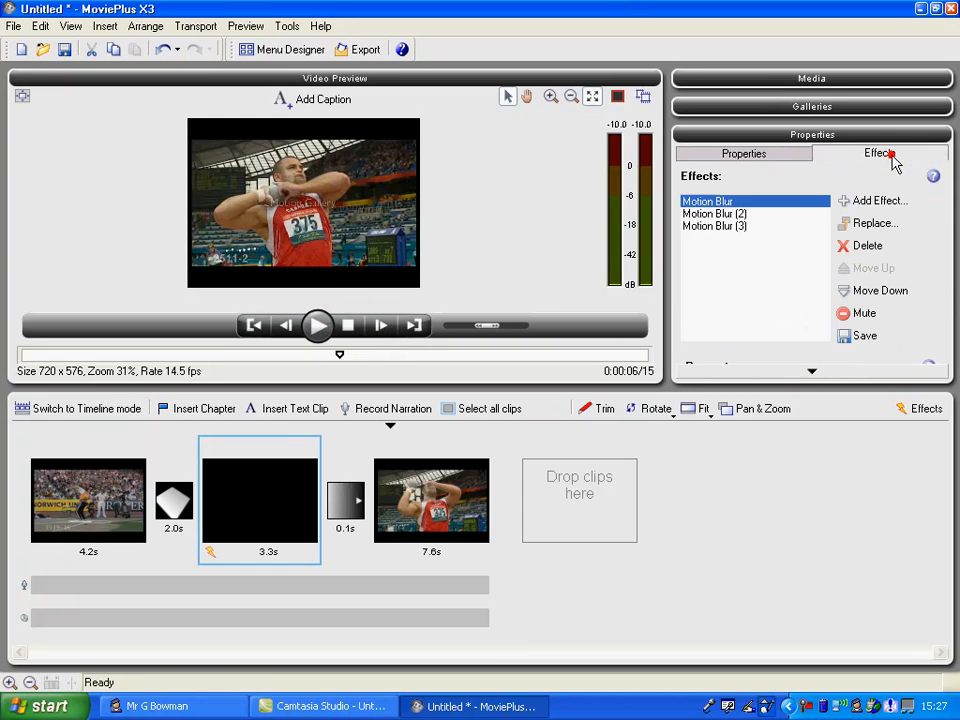
pyautogui.click(733, 214)
pyautogui.click(838, 243)
pyautogui.click(748, 214)
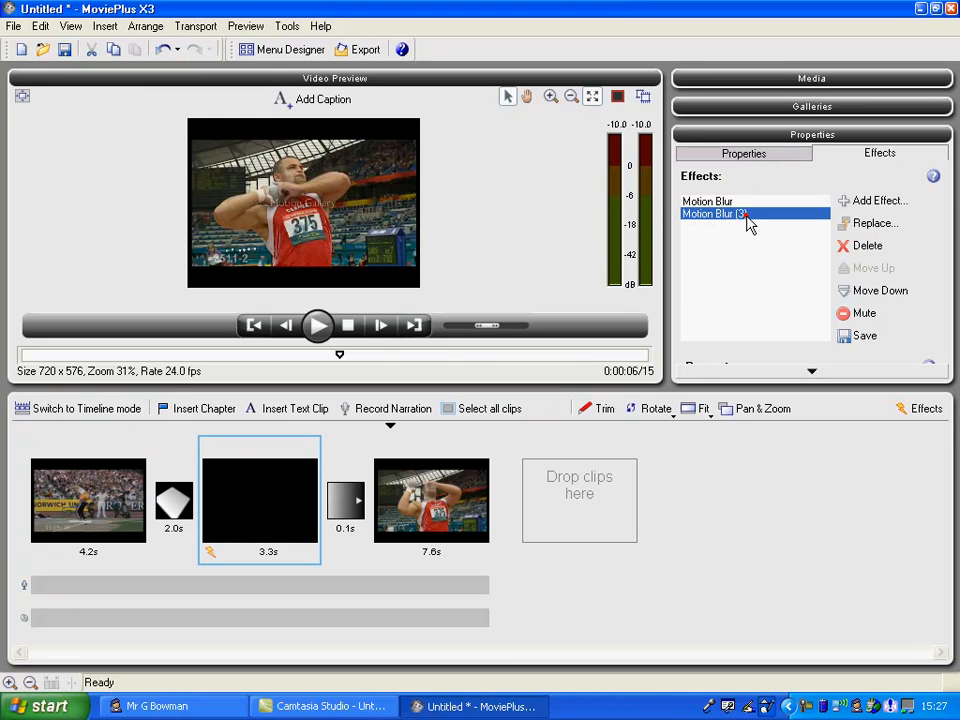
pyautogui.click(860, 246)
# Step: Mute the audio of the second clip, shotputstudent2.AVI, in its properties
pyautogui.click(763, 156)
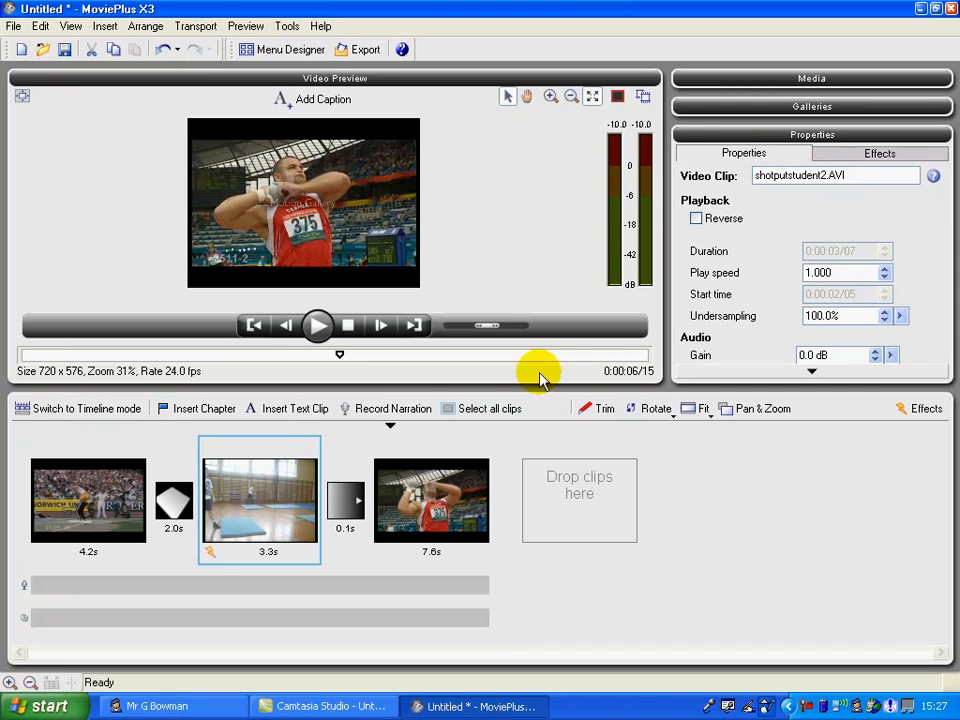
pyautogui.click(285, 489)
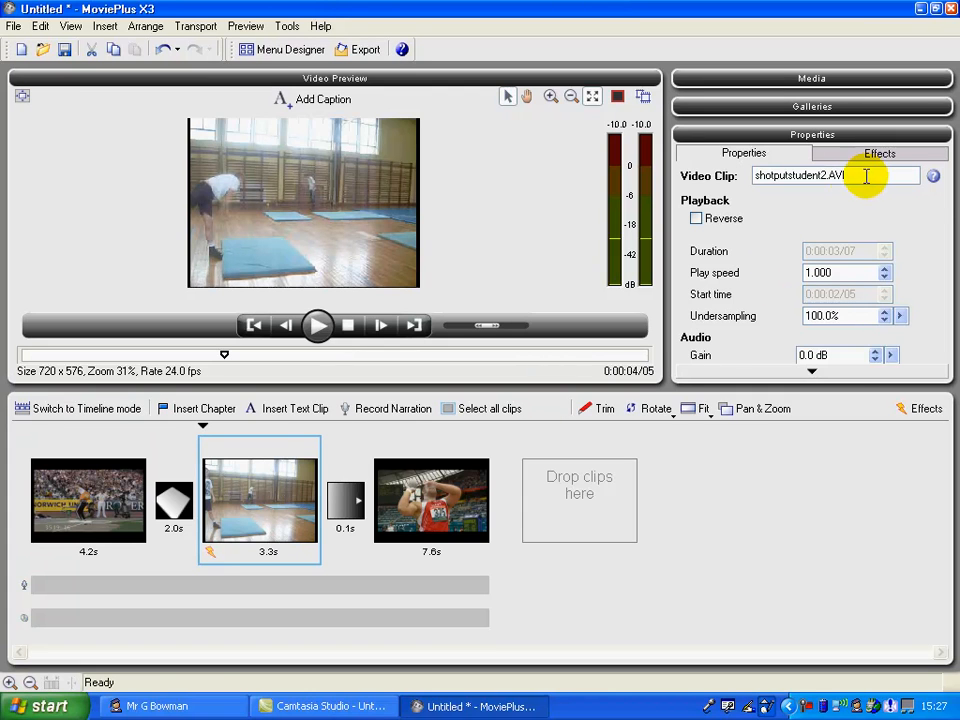
pyautogui.scroll(-1, 855, 371)
pyautogui.click(725, 346)
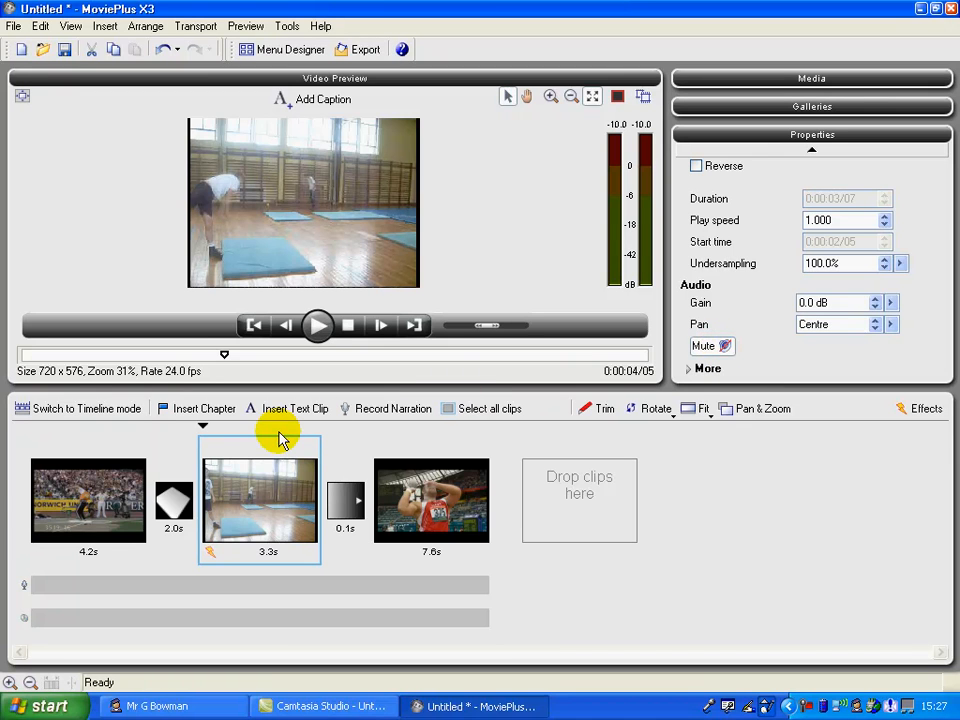
# Step: Insert a text clip before the first video clip, titled "Shot Put" in the green Youngsook BTN preset style
pyautogui.click(88, 484)
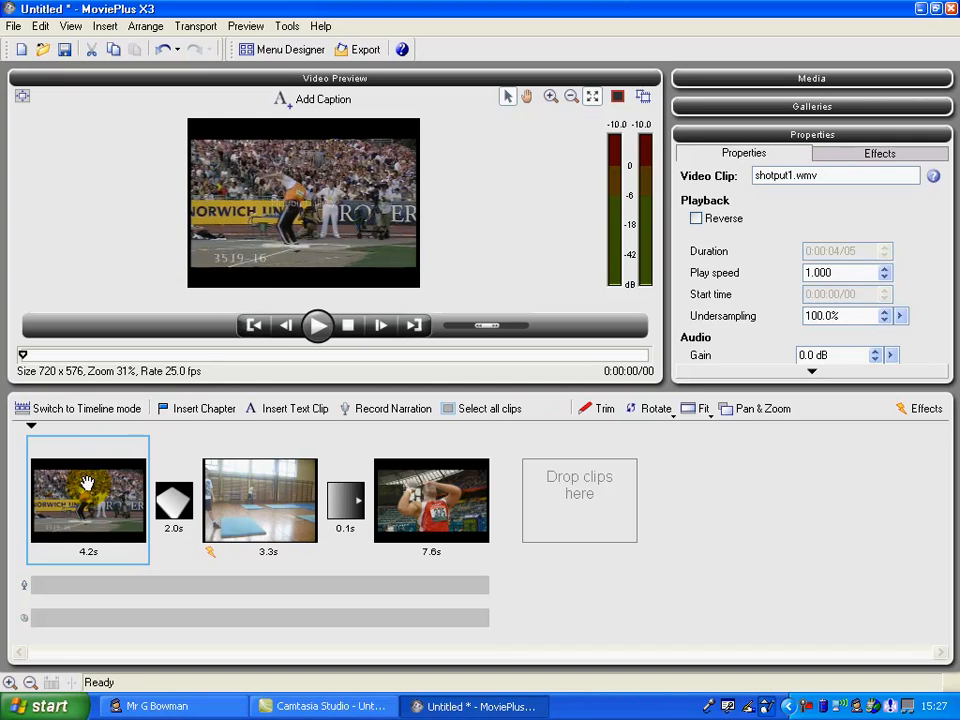
pyautogui.click(296, 418)
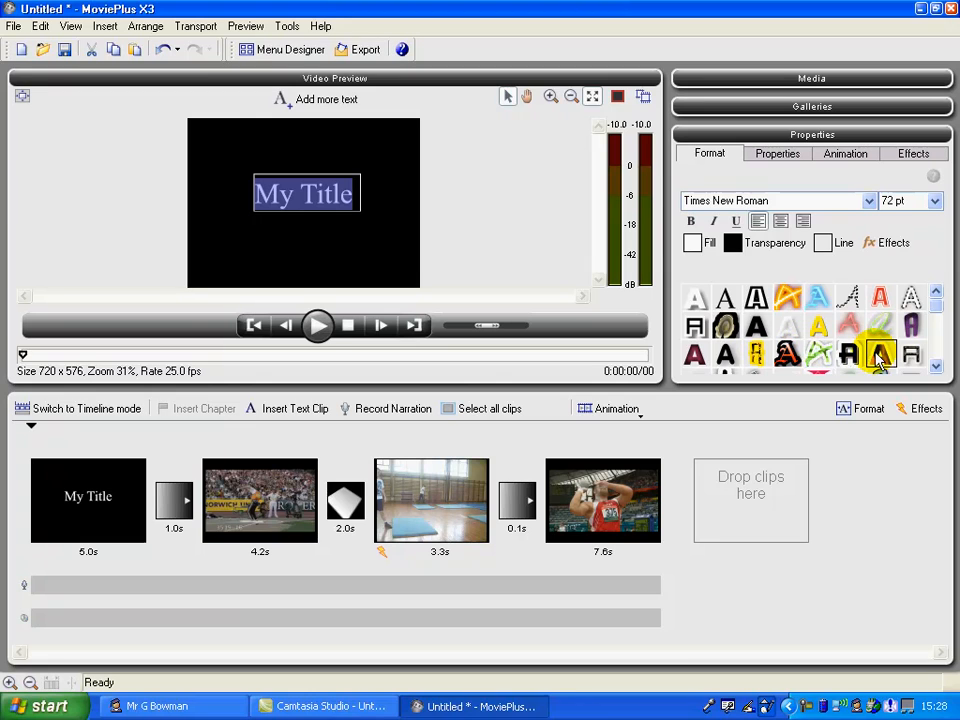
pyautogui.click(819, 355)
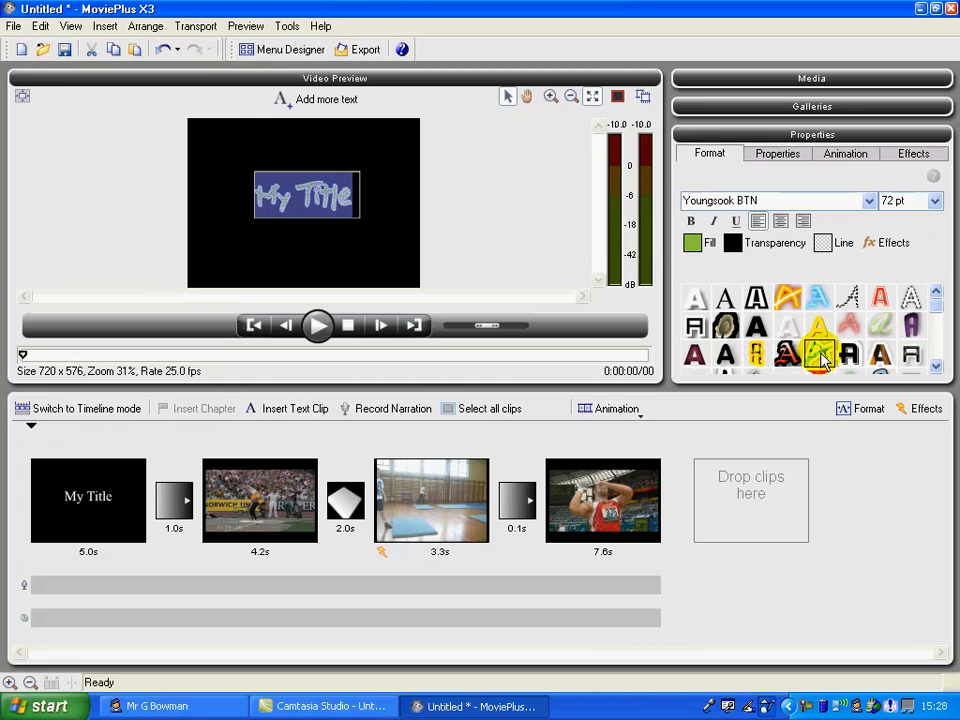
pyautogui.write('Sh')
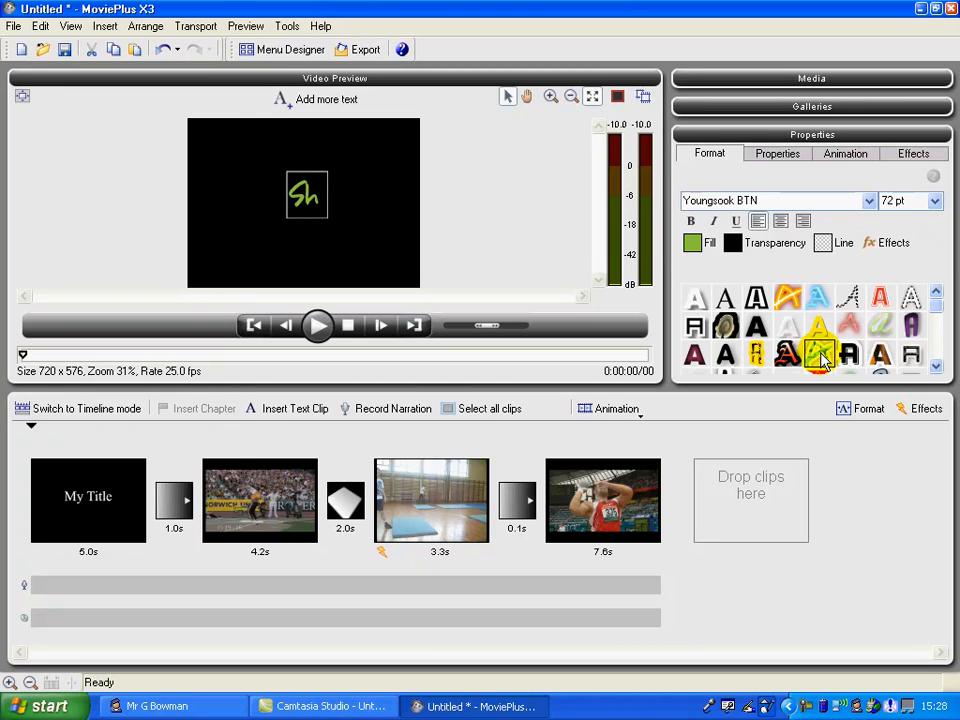
pyautogui.write('ot Put')
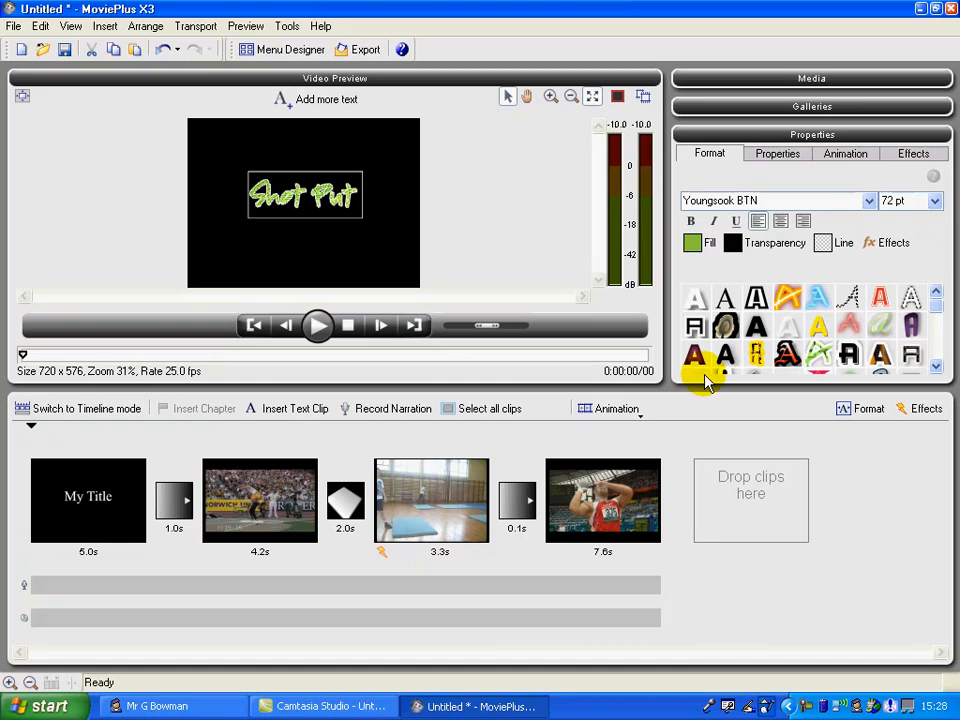
pyautogui.click(186, 551)
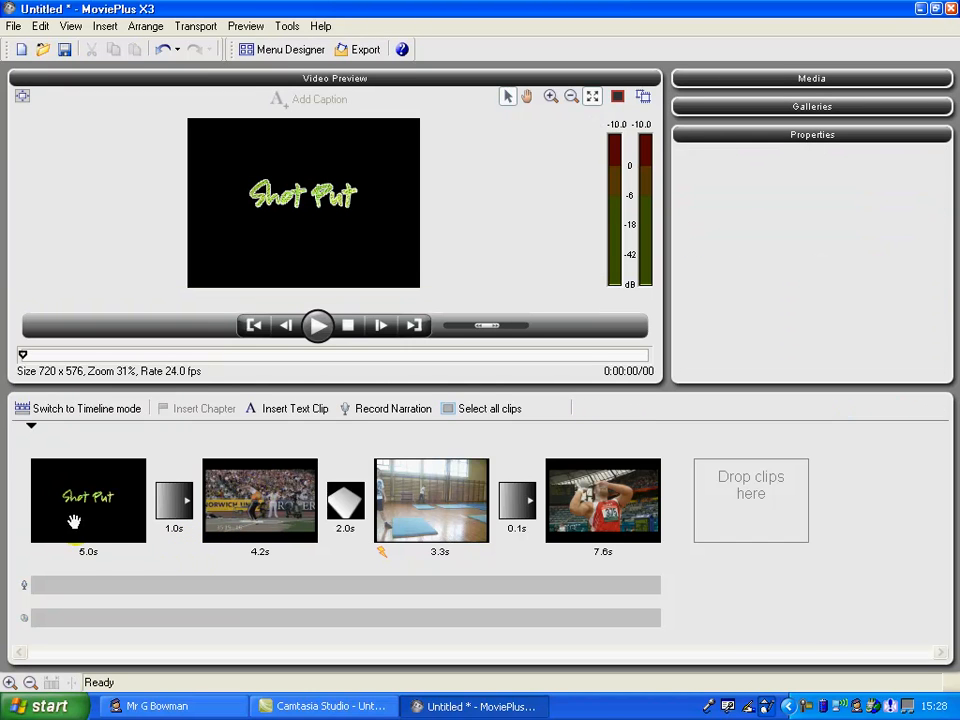
# Step: Set the duration of the "Shot Put" title clip to 3 seconds
pyautogui.click(68, 524)
pyautogui.click(90, 556)
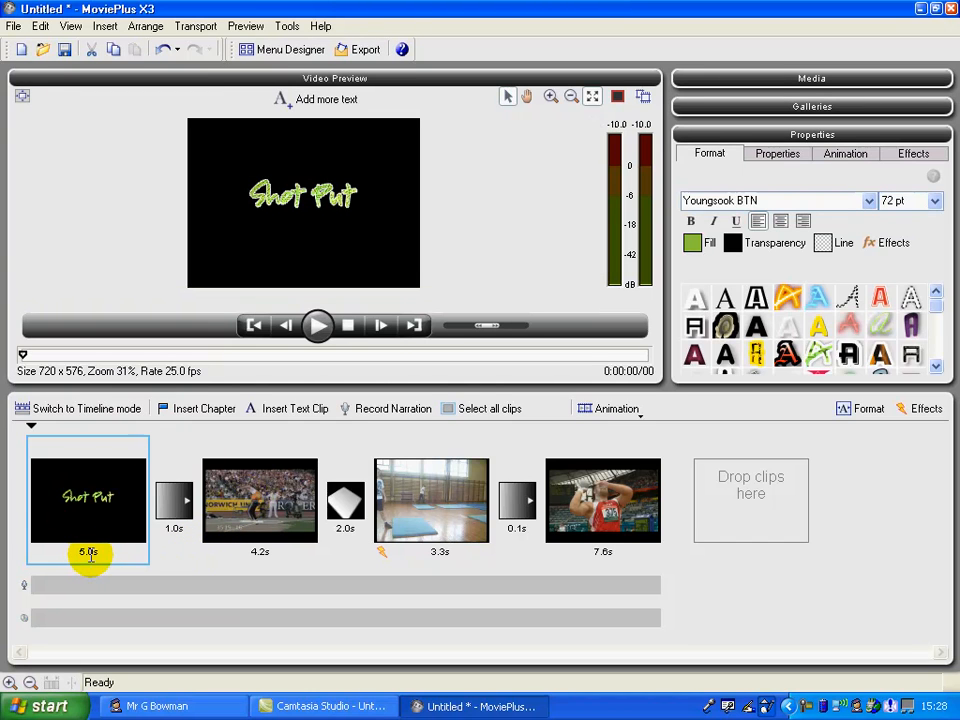
pyautogui.write('3')
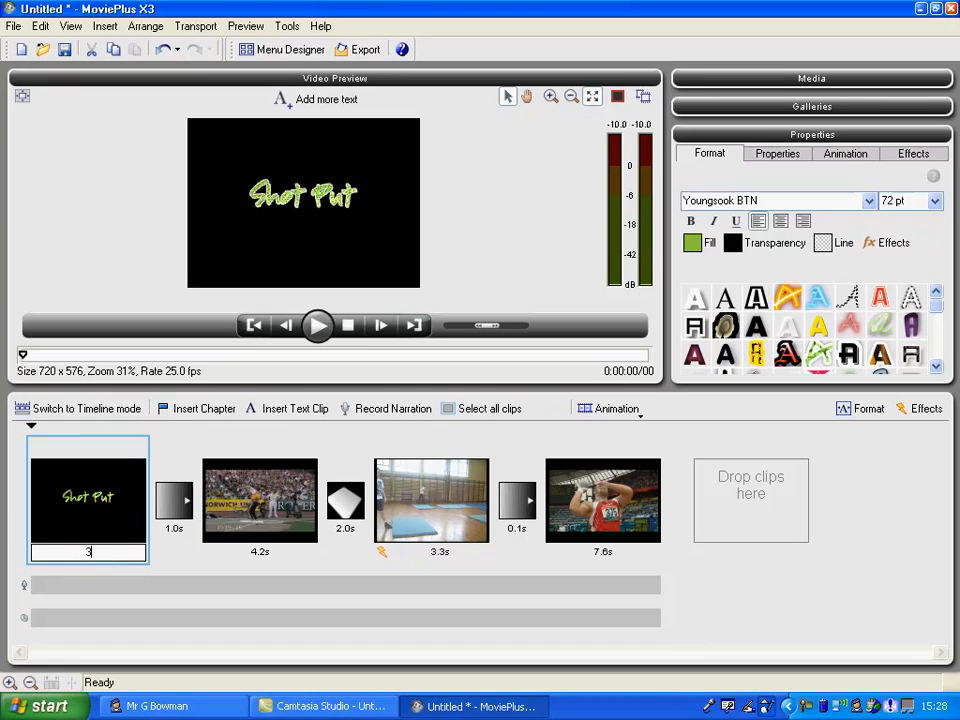
pyautogui.press('Return')
pyautogui.click(168, 567)
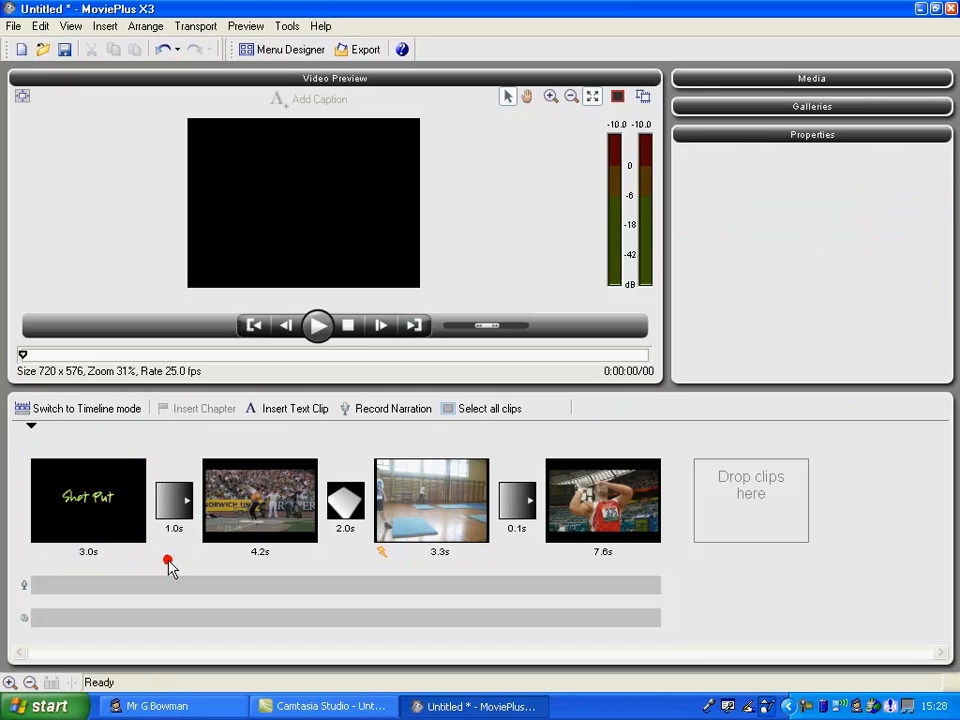
# Step: Play the movie preview from the title clip through the first video clip into the 3D Flip transition
pyautogui.click(120, 480)
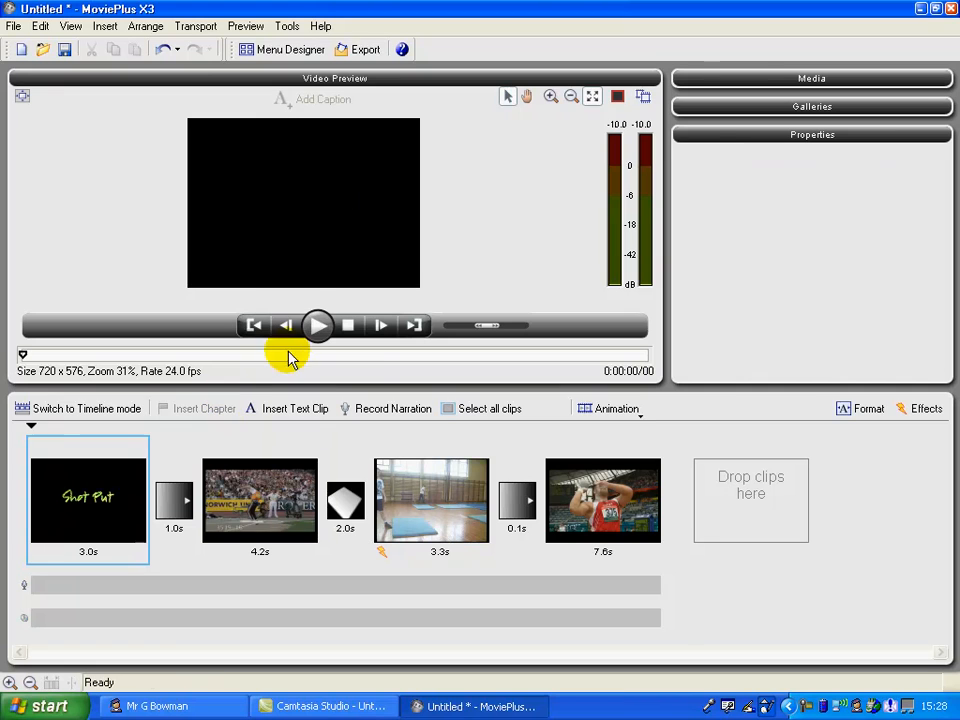
pyautogui.click(318, 327)
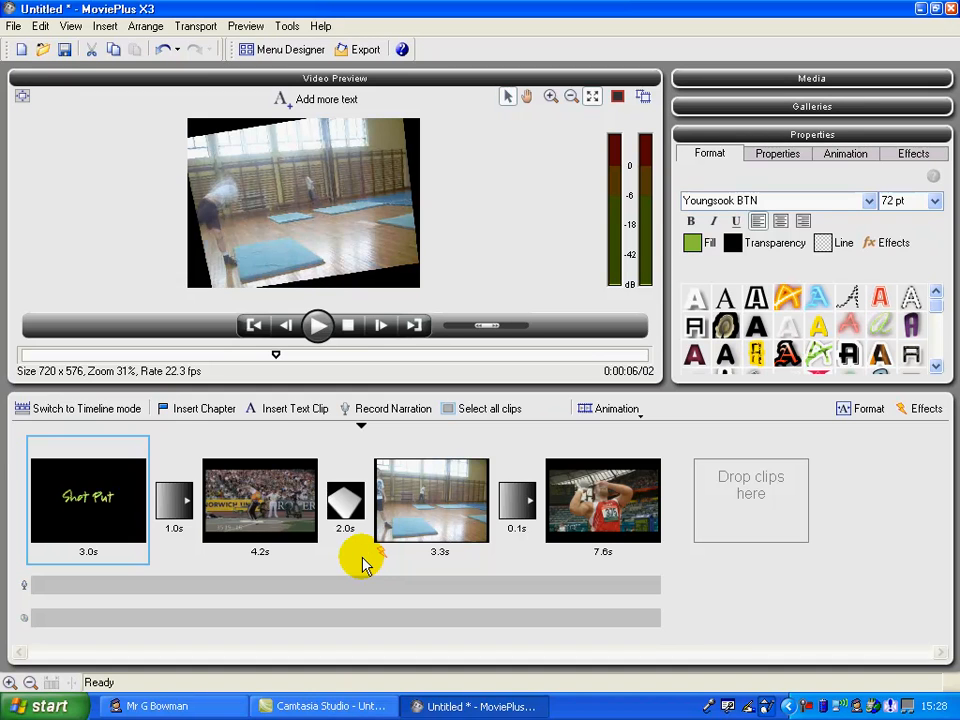
# Step: Try moving the "Shot Put" title clip onto the last video clip in timeline mode, undo the move and return to storyboard mode
pyautogui.click(129, 414)
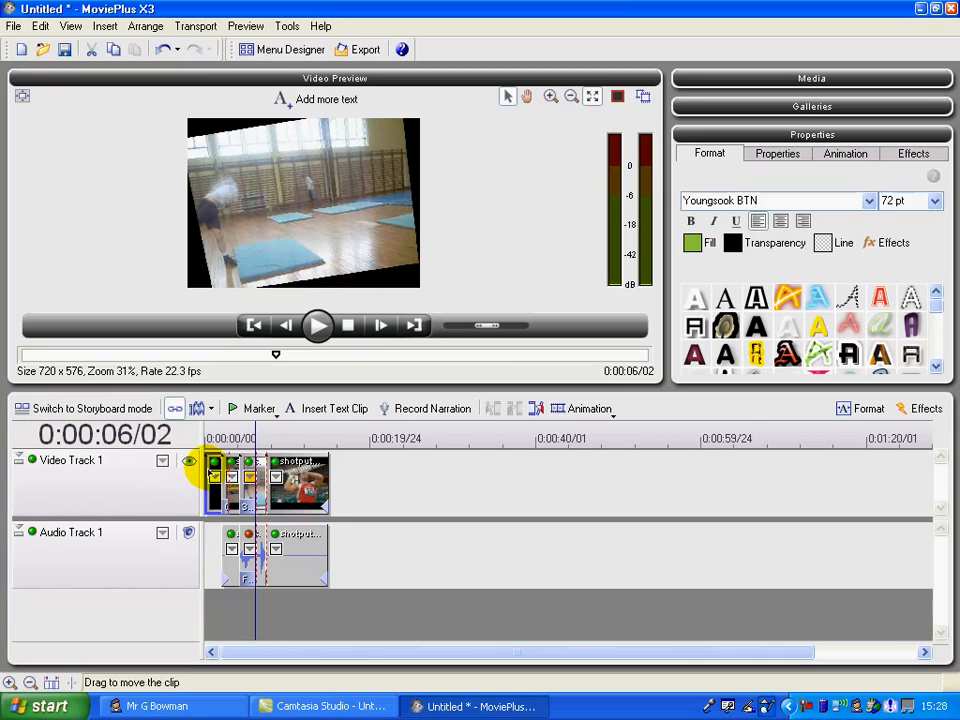
pyautogui.moveTo(212, 512); pyautogui.dragTo(291, 503)
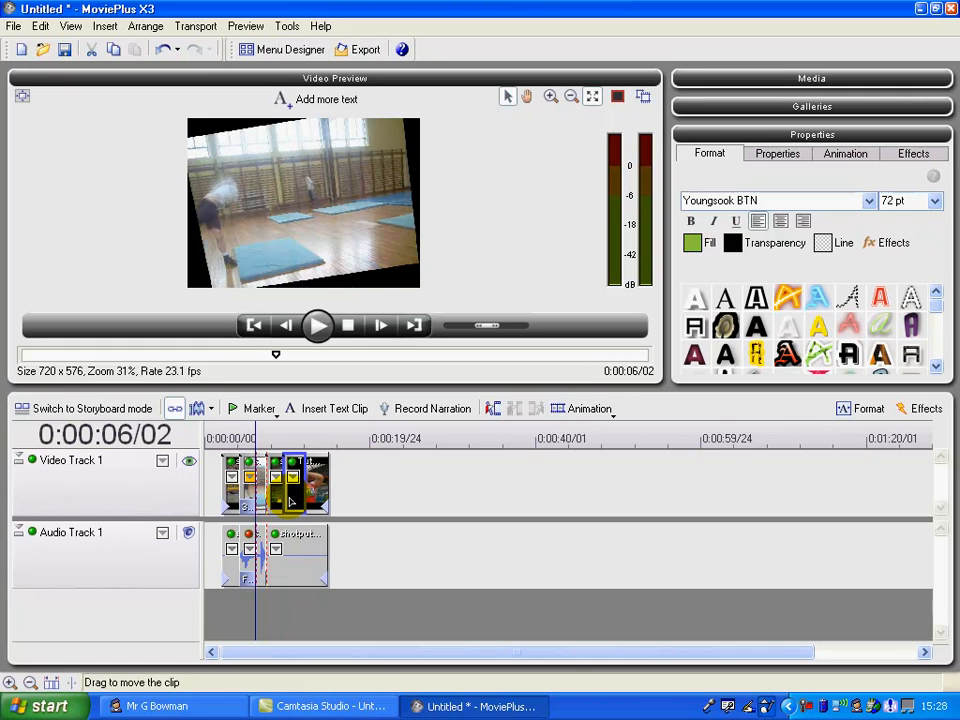
pyautogui.hotkey('ctrl', 'z')
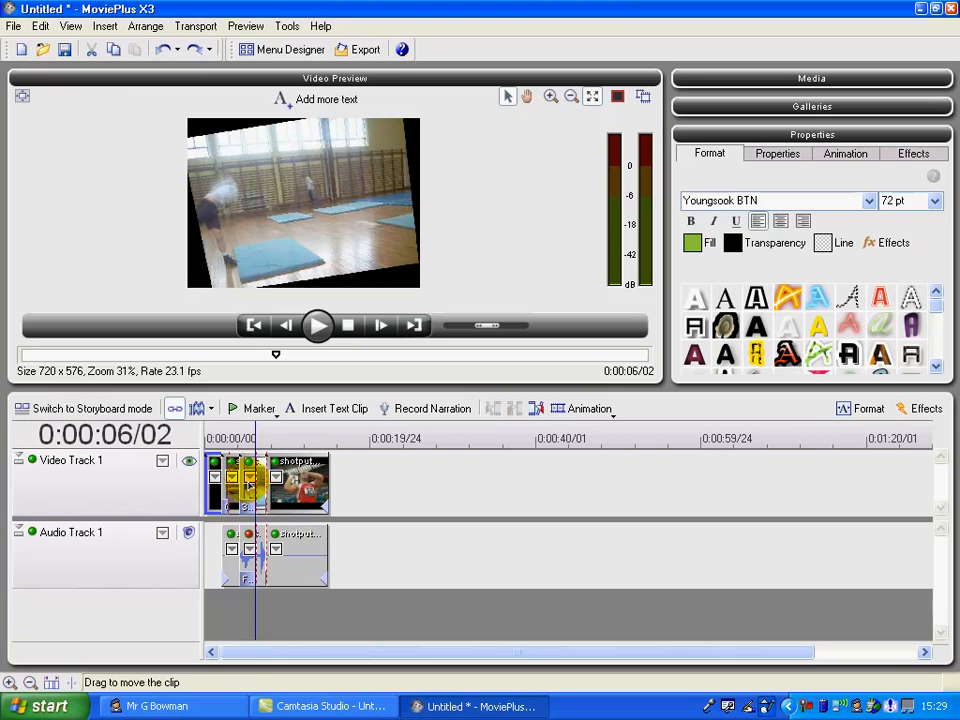
pyautogui.click(113, 409)
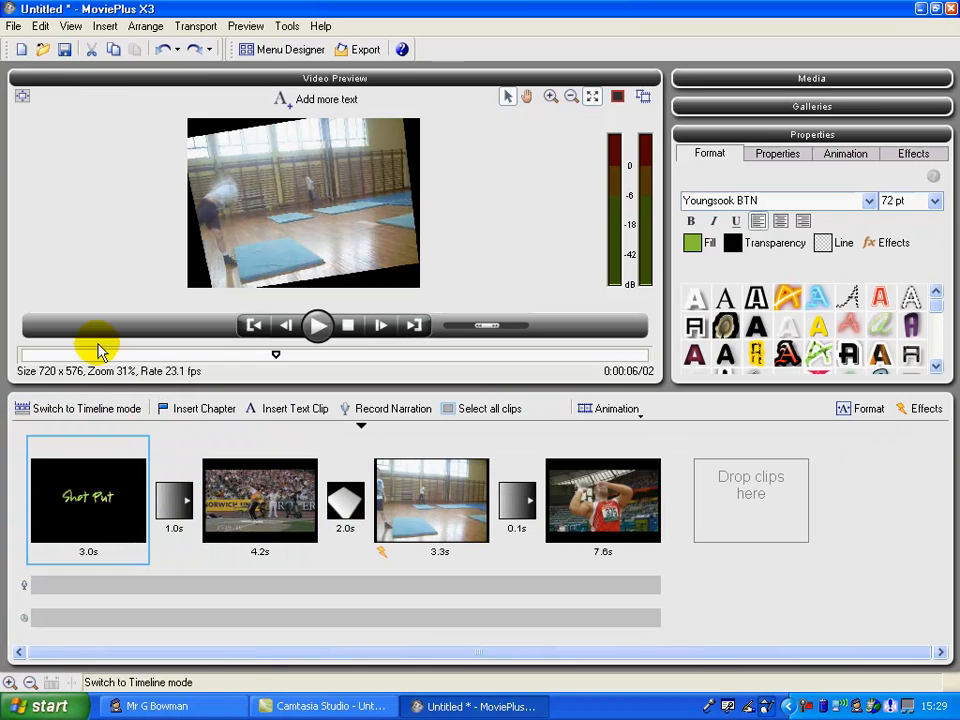
# Step: Start exporting the movie to a file in the Windows Media audio and video (*.wmv) format
pyautogui.click(14, 26)
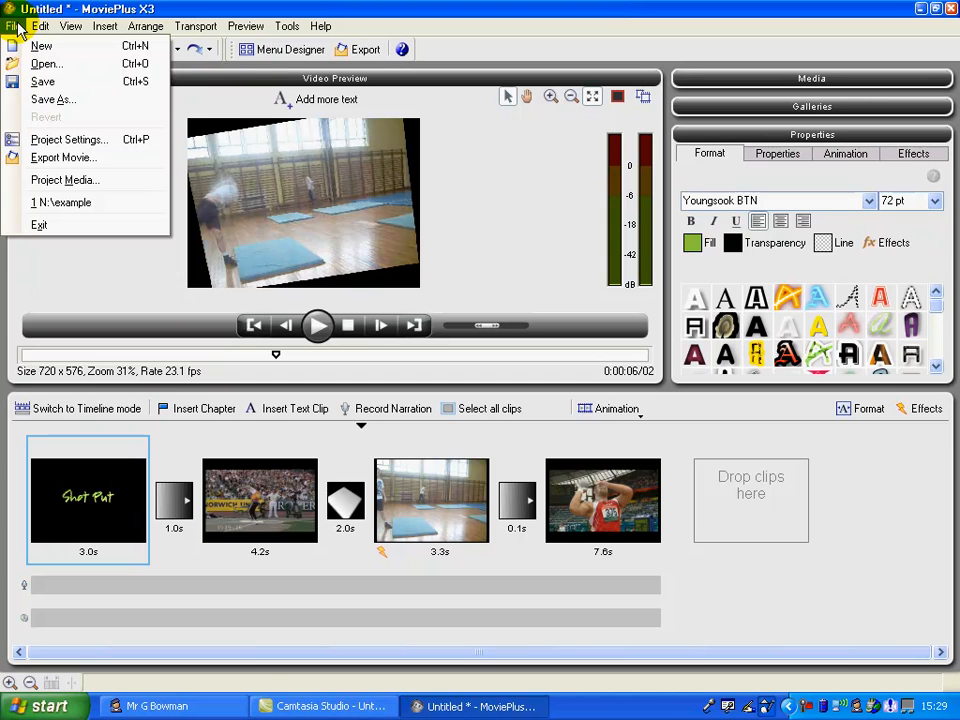
pyautogui.click(60, 158)
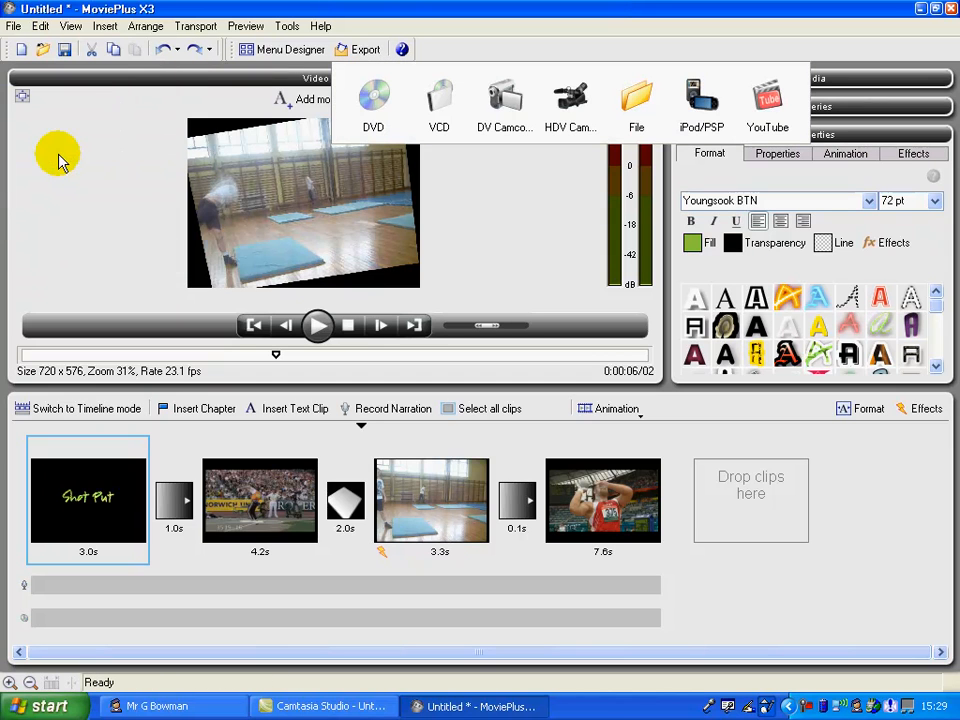
pyautogui.click(656, 114)
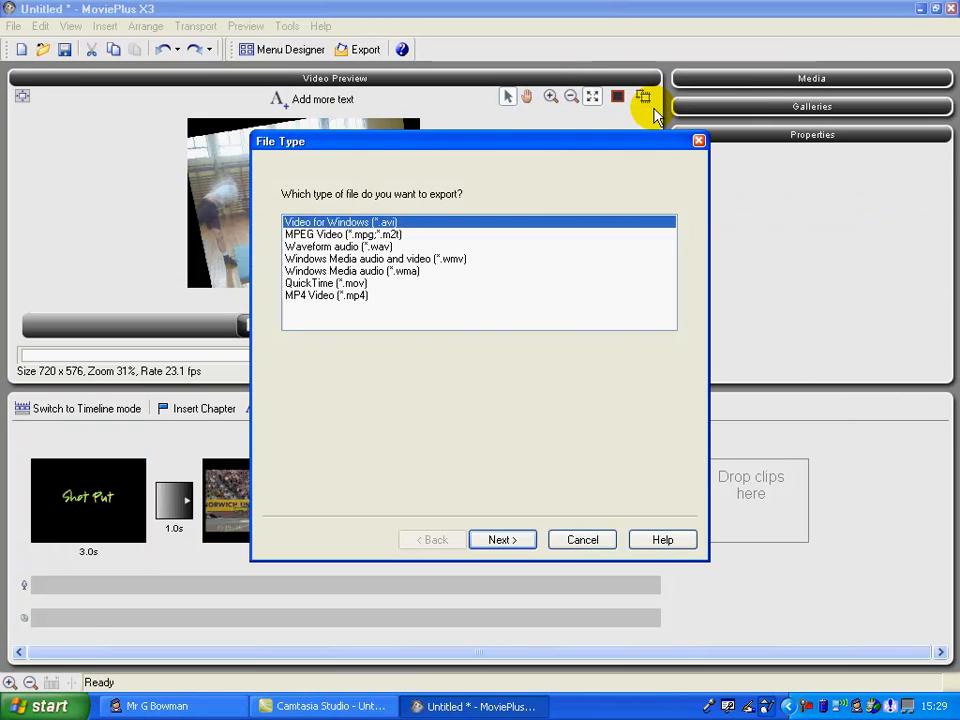
pyautogui.click(371, 259)
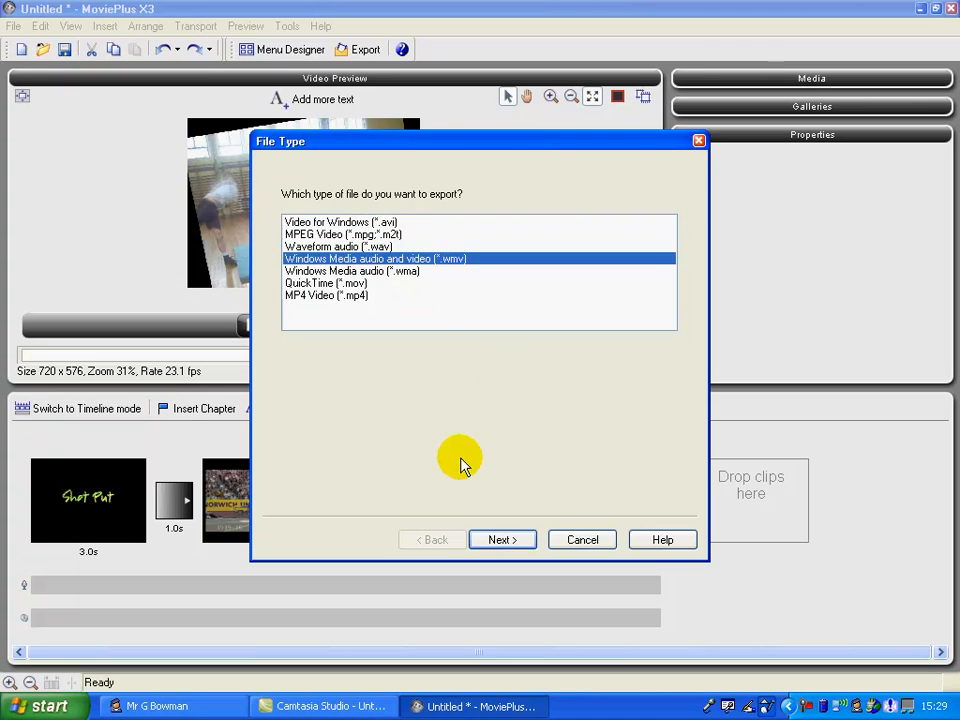
pyautogui.click(500, 540)
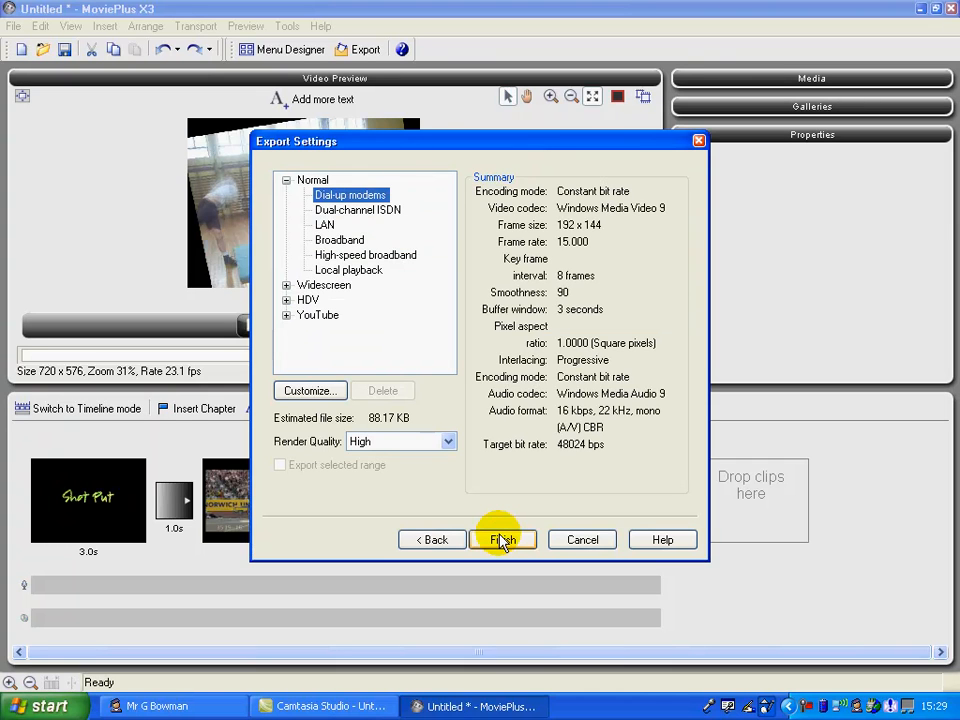
# Step: Export the movie with the Normal Local playback template, saving it in My Video as "finished shotputmovie"
pyautogui.click(360, 271)
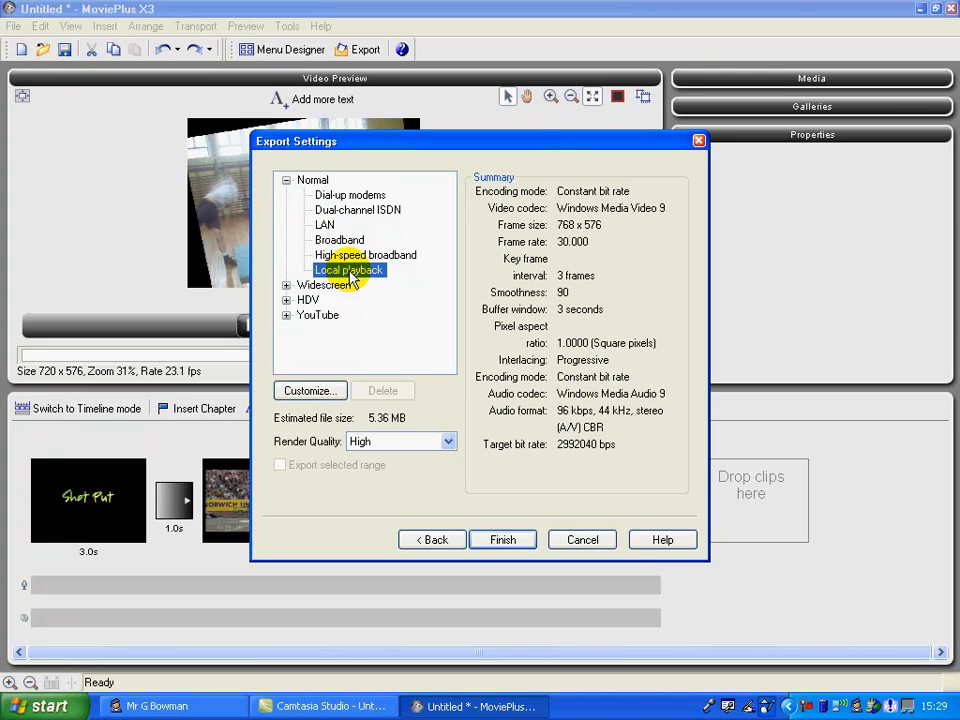
pyautogui.click(522, 543)
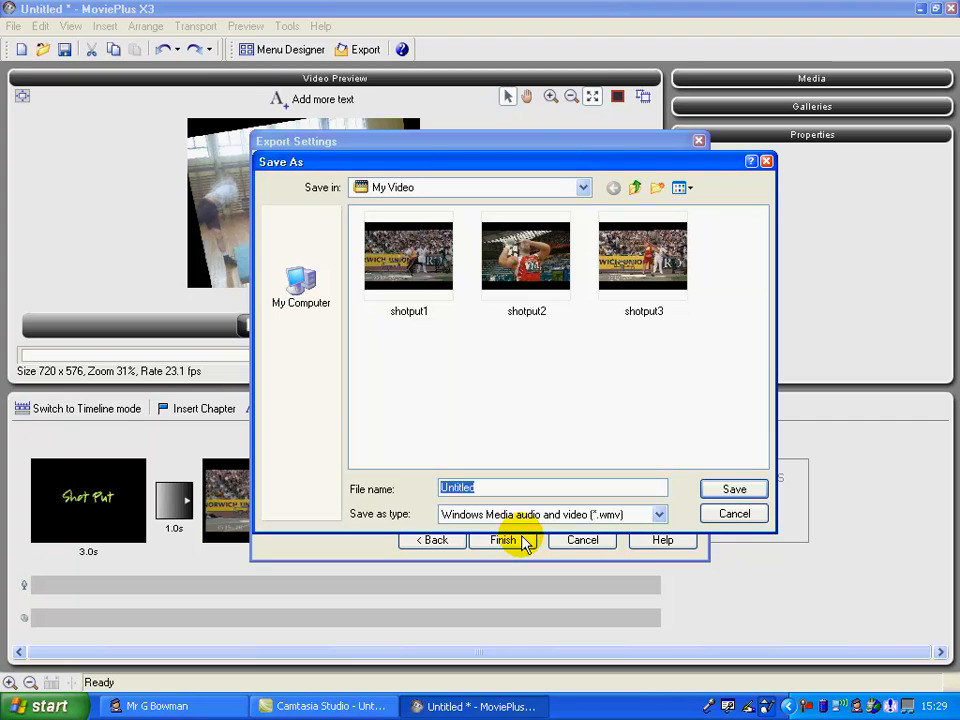
pyautogui.write('finished shotputmovie')
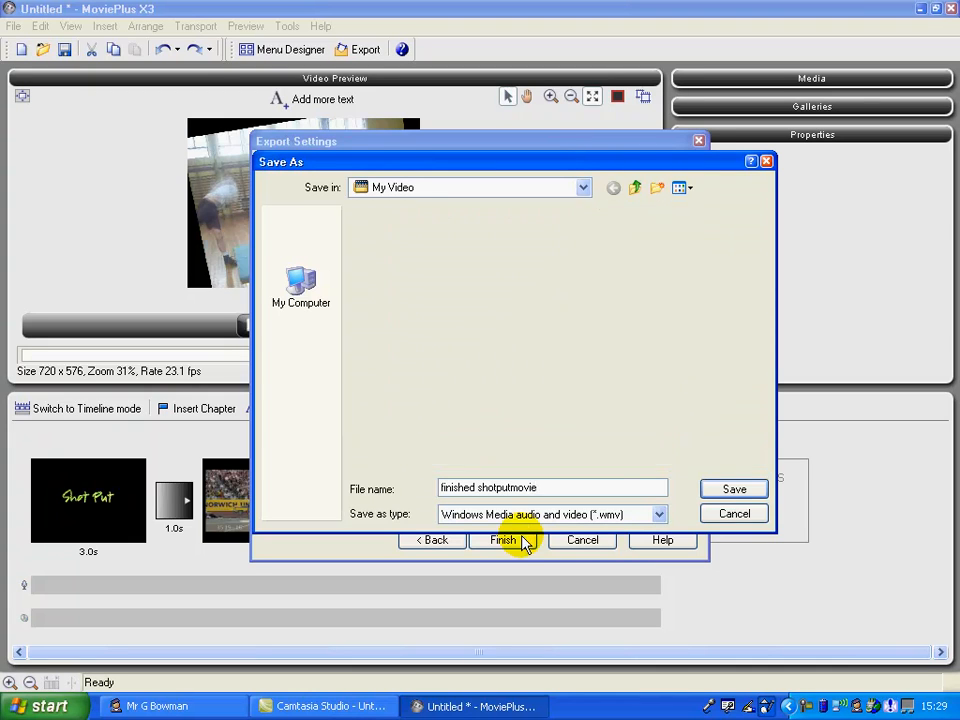
pyautogui.press('Return')
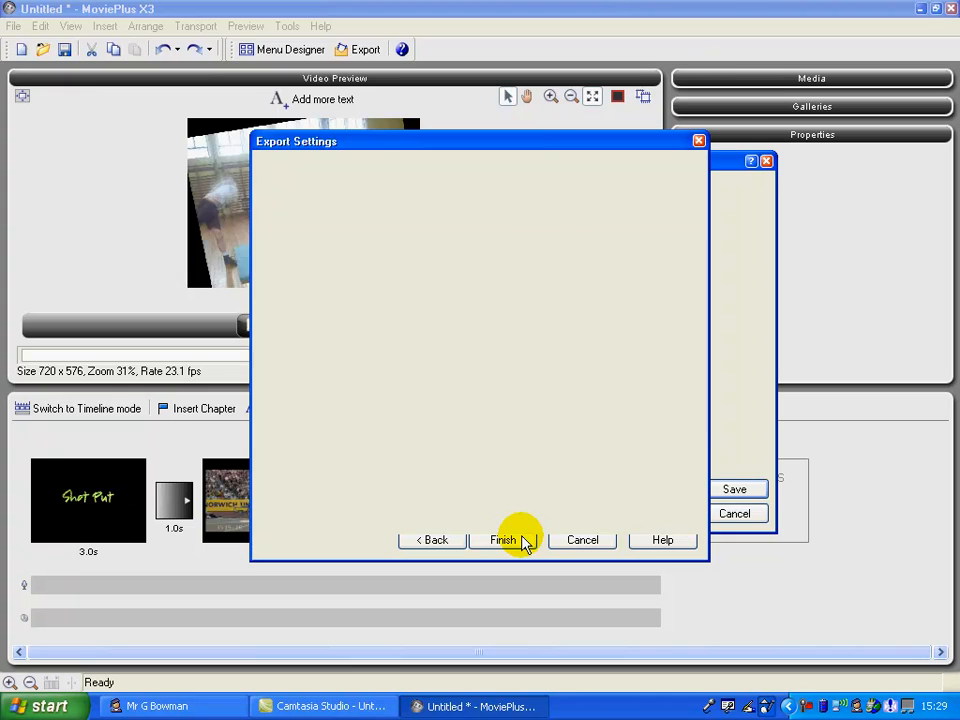